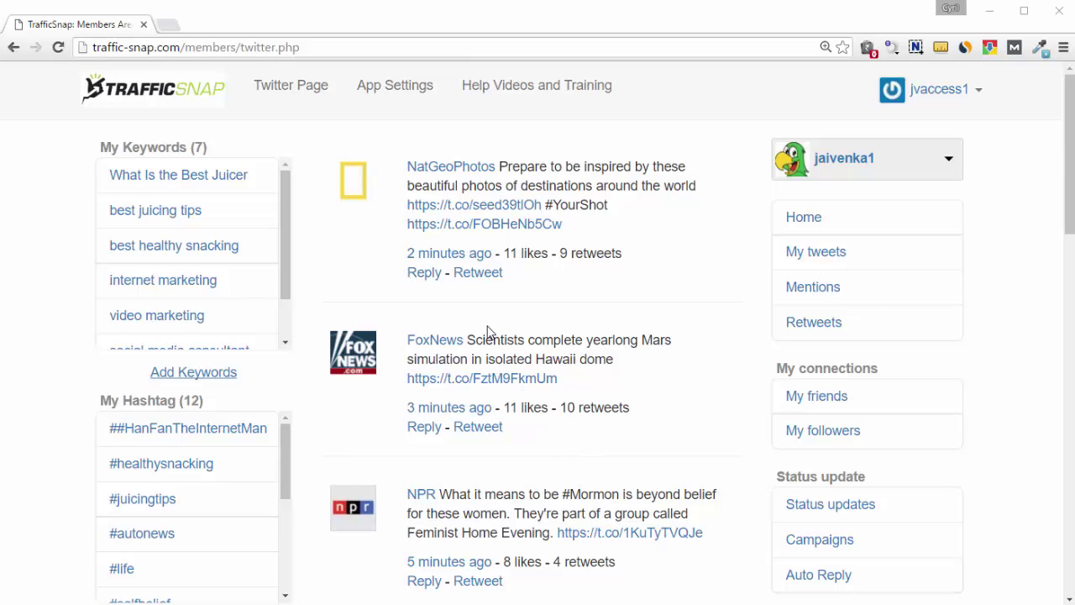
Step: Check the connected Twitter accounts list twice while browsing the dashboard
scroll(487, 333, "down", 4)
scroll(487, 333, "down", 3)
scroll(489, 332, "down", 1)
scroll(490, 333, "down", 2)
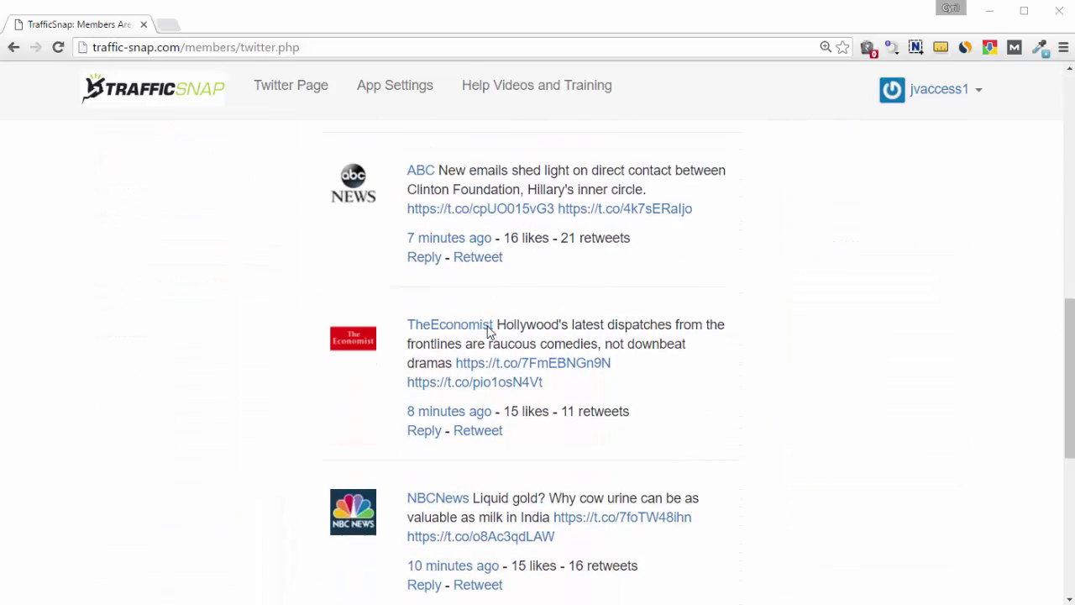
scroll(489, 333, "down", 2)
scroll(489, 332, "down", 2)
scroll(490, 333, "up", 5)
scroll(490, 333, "up", 8)
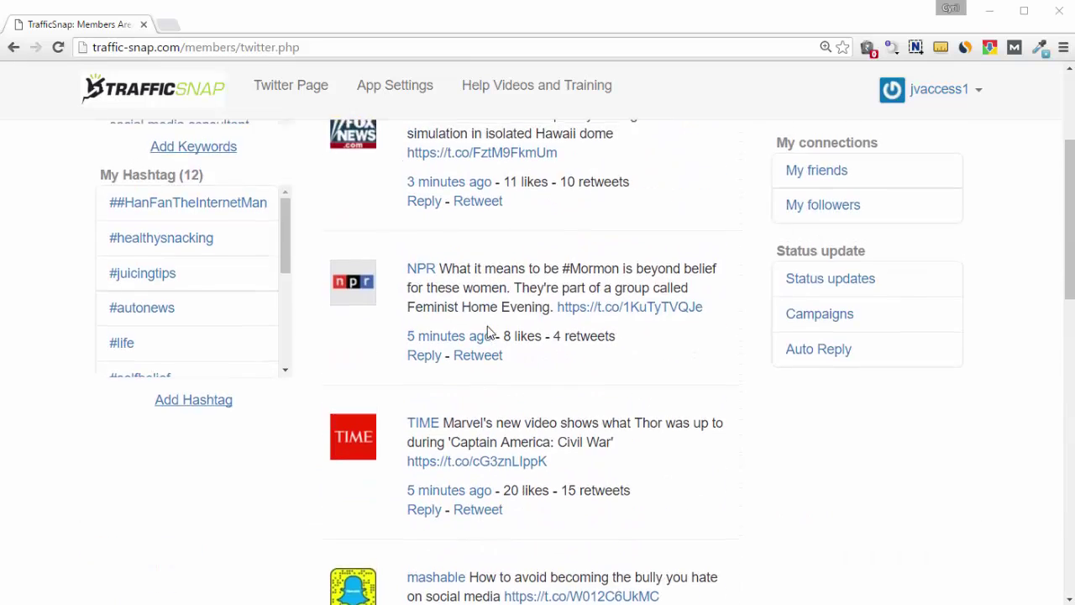
scroll(489, 333, "up", 2)
left_click(889, 164)
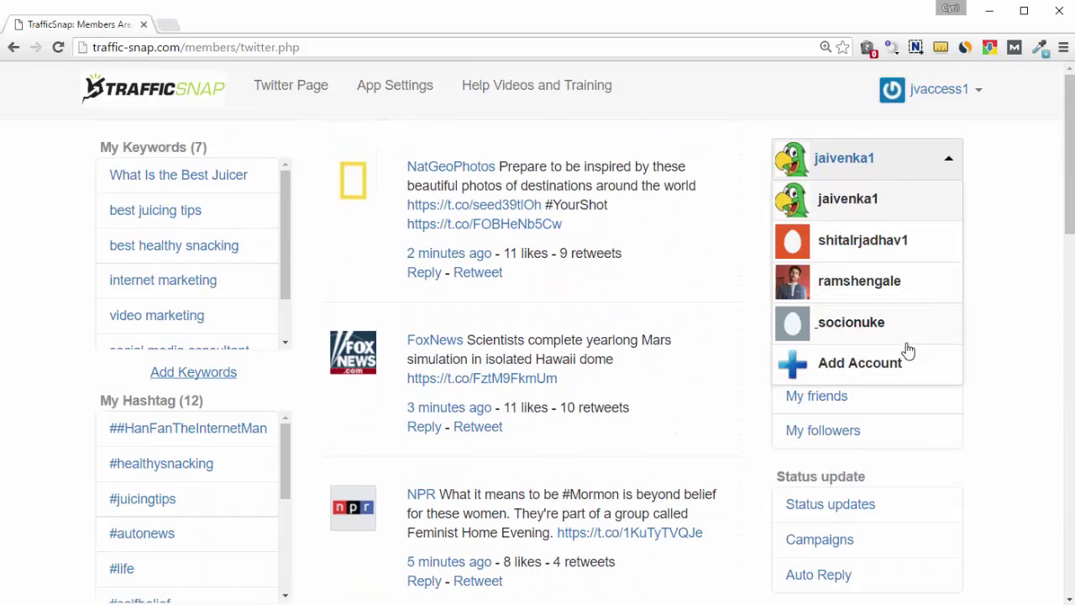
left_click(1000, 221)
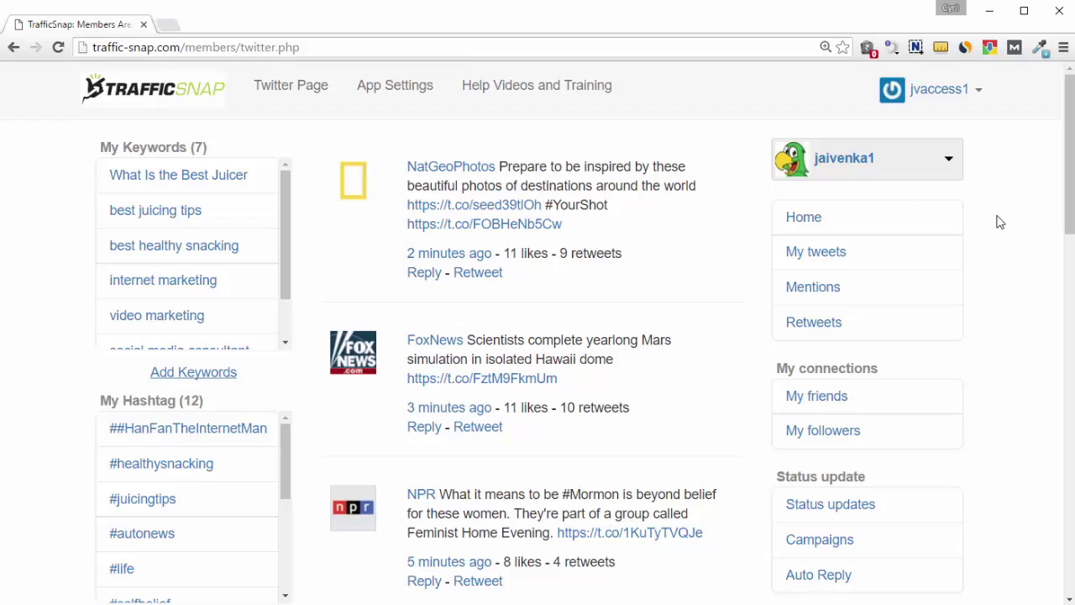
left_click(948, 160)
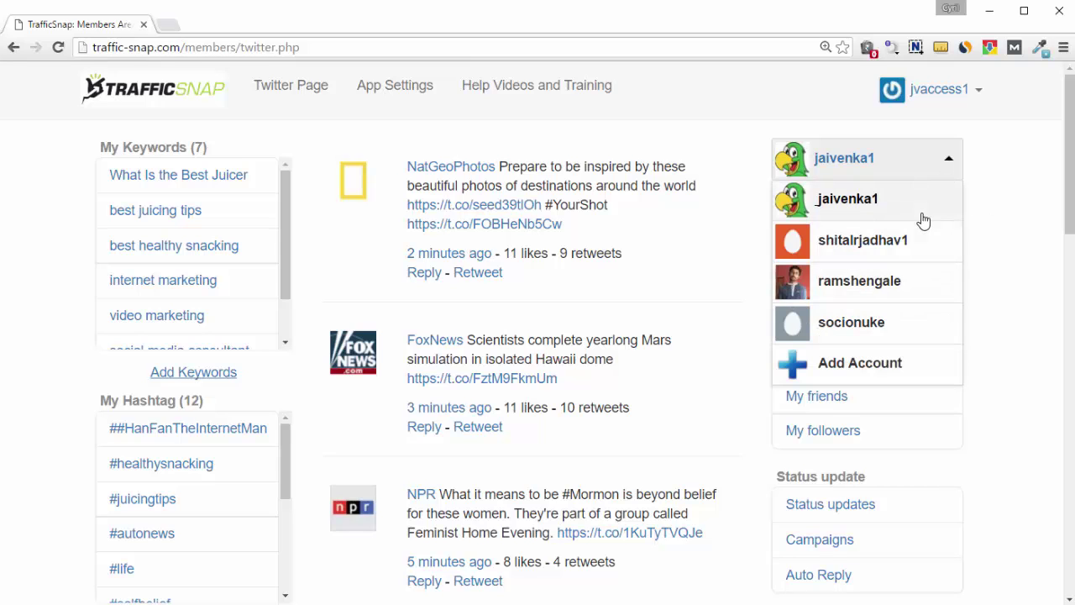
left_click(1010, 353)
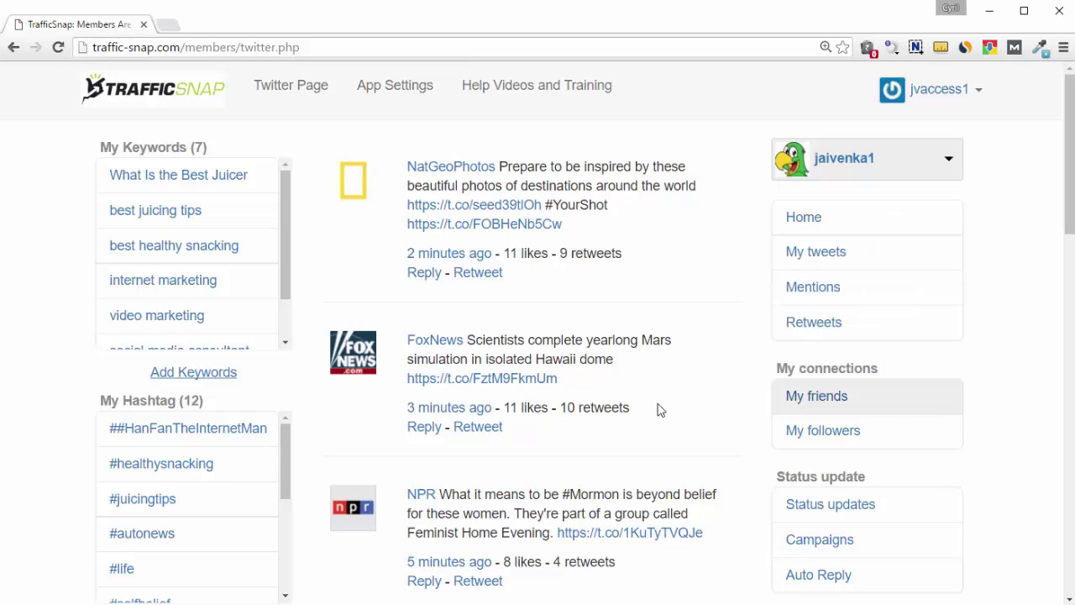
scroll(604, 343, "down", 3)
scroll(613, 308, "down", 1)
scroll(612, 315, "down", 1)
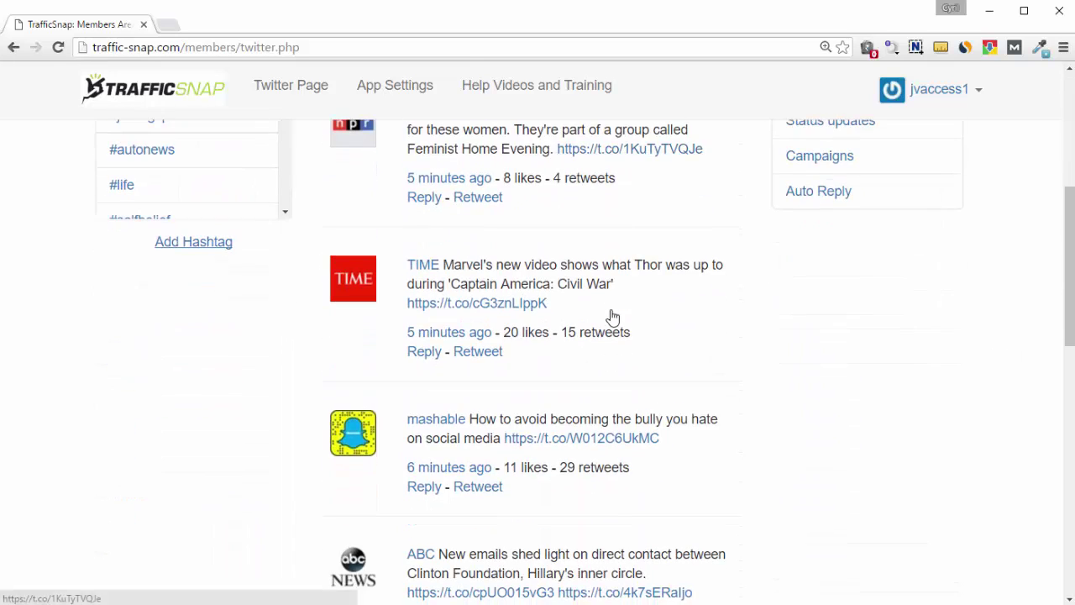
scroll(612, 317, "down", 1)
scroll(612, 317, "down", 2)
scroll(611, 316, "down", 3)
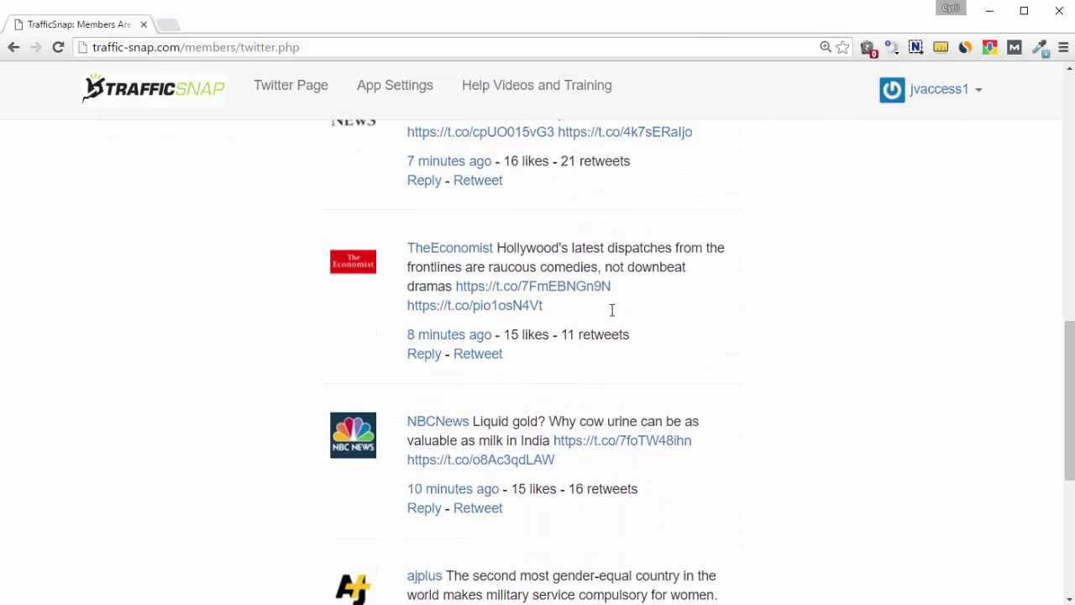
scroll(611, 316, "down", 4)
scroll(612, 316, "up", 1)
scroll(611, 316, "up", 8)
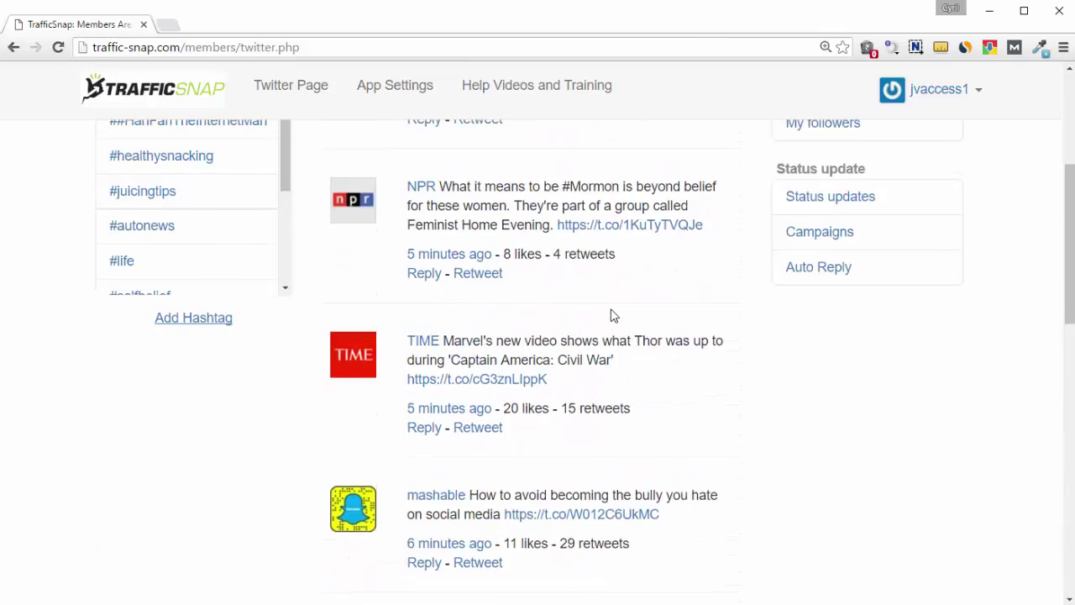
scroll(588, 323, "up", 3)
scroll(470, 311, "up", 1)
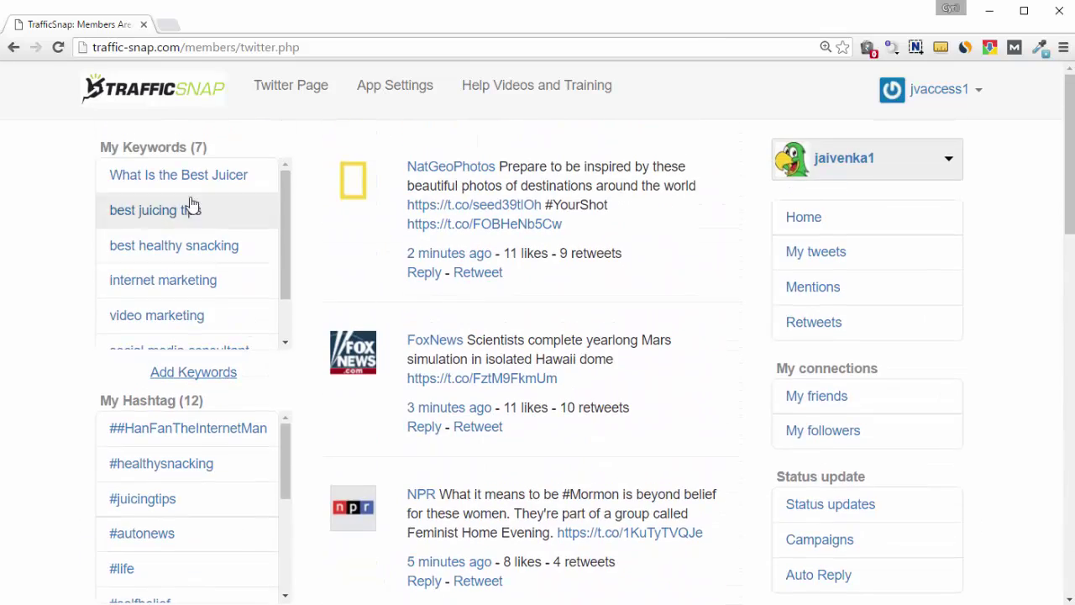
scroll(160, 378, "down", 2)
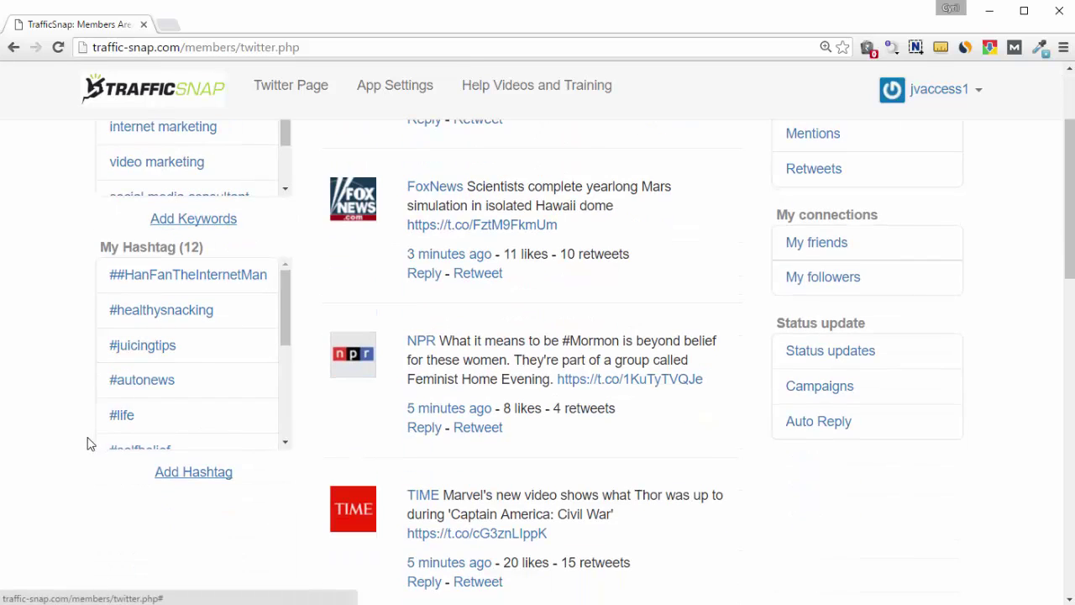
scroll(90, 444, "up", 2)
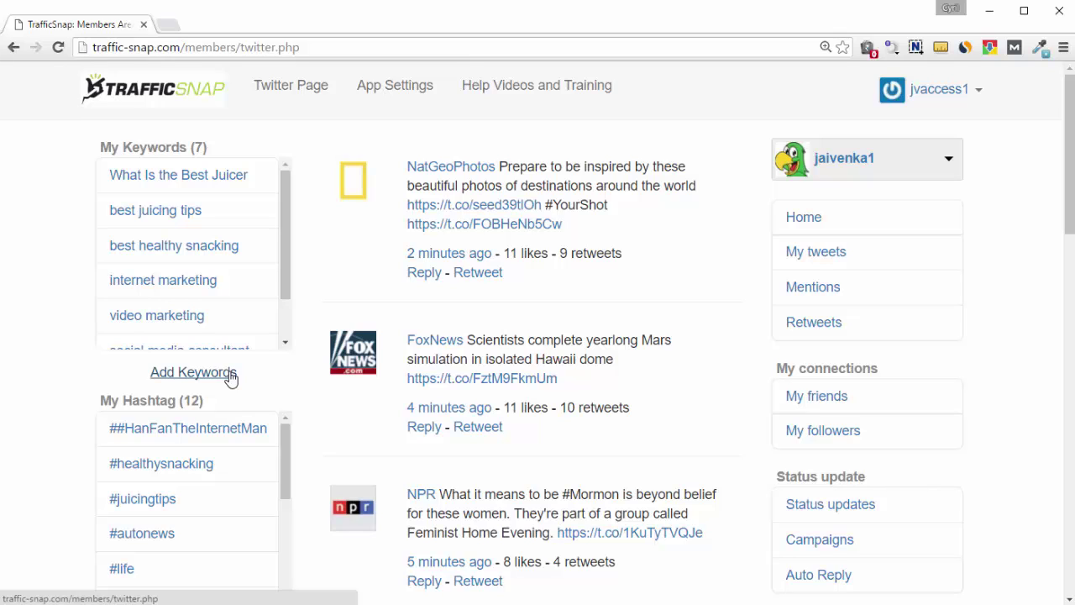
scroll(231, 378, "down", 1)
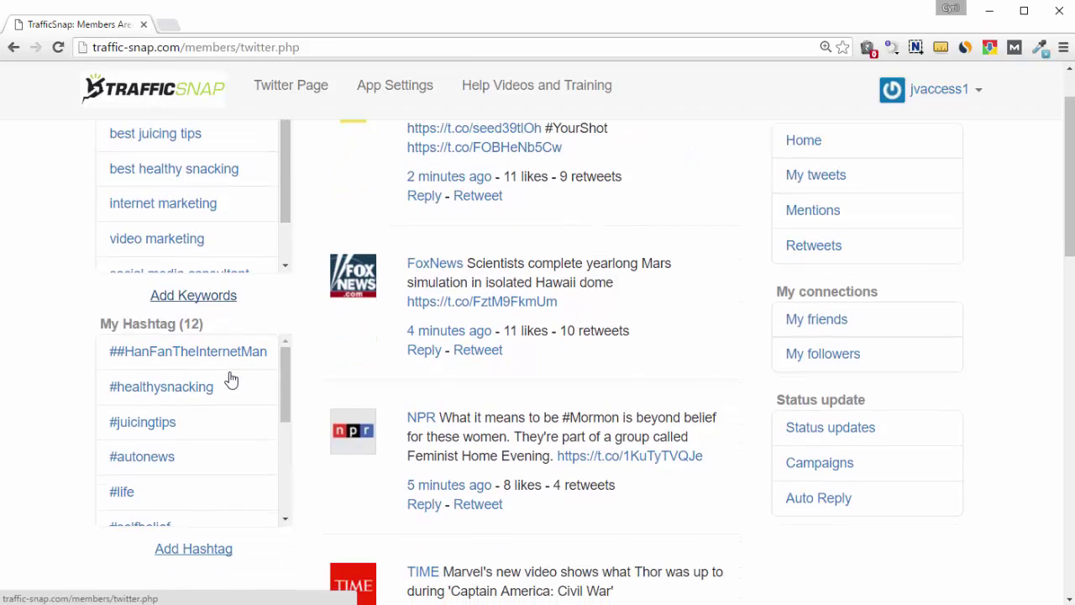
scroll(50, 408, "down", 1)
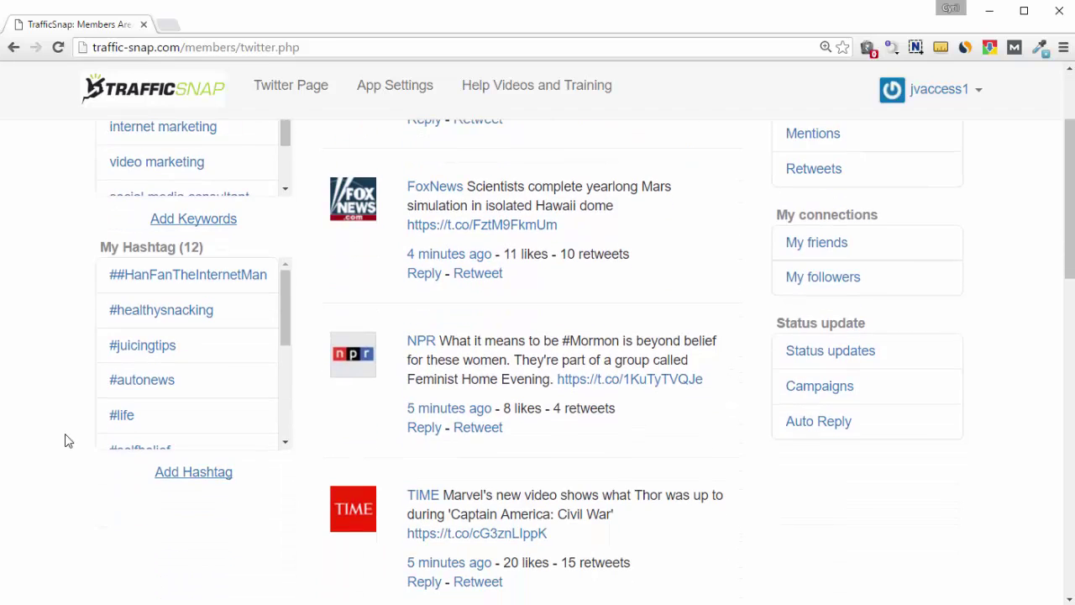
mouse_move(142, 456)
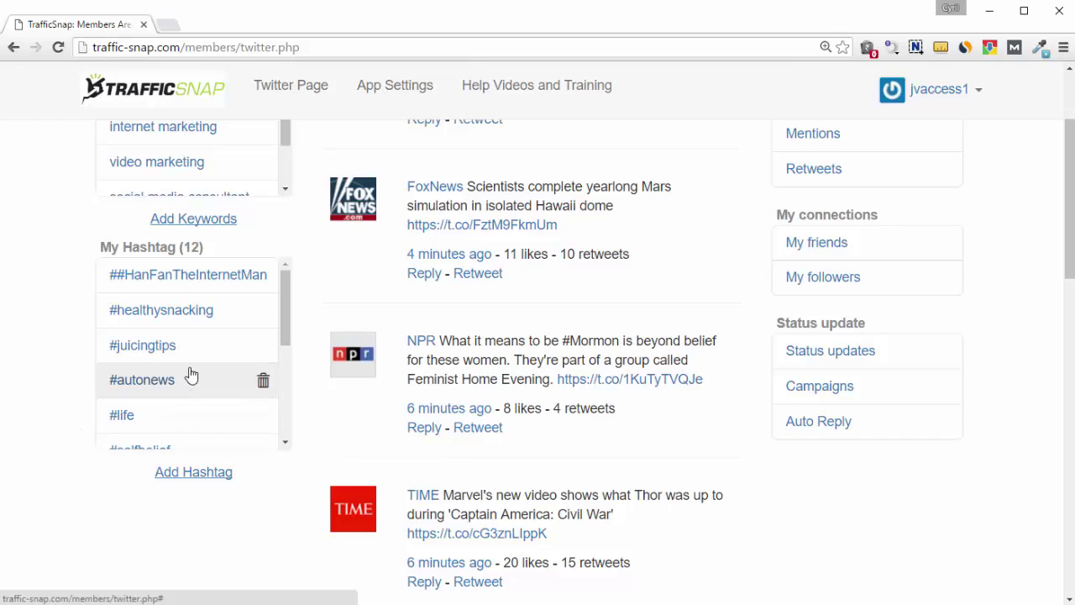
scroll(216, 319, "up", 1)
scroll(217, 391, "up", 1)
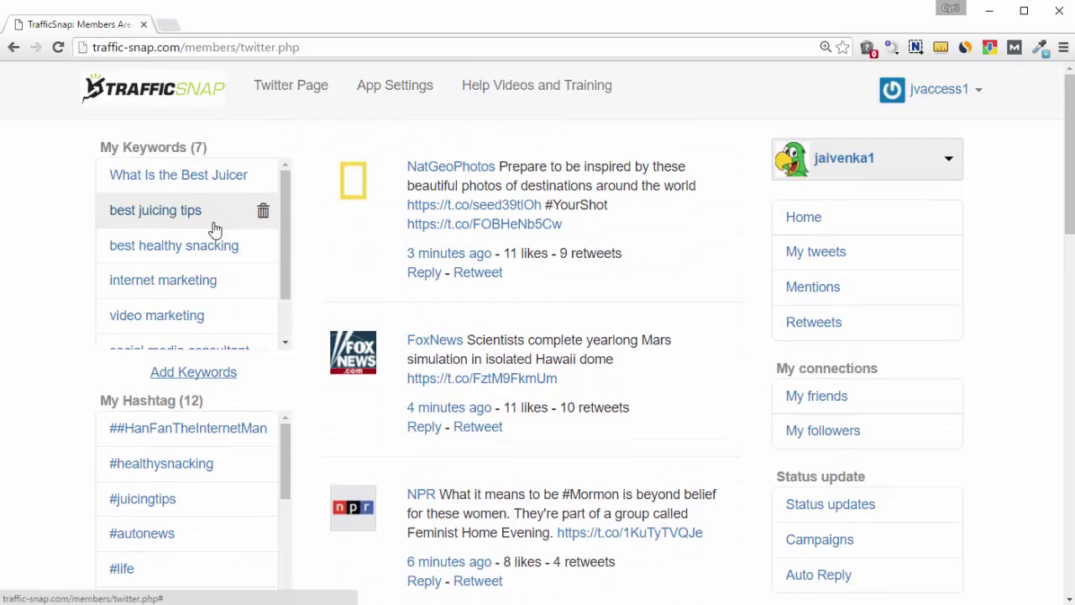
Step: Show the tweet feed for the keyword 'best healthy snacking'
left_click(201, 262)
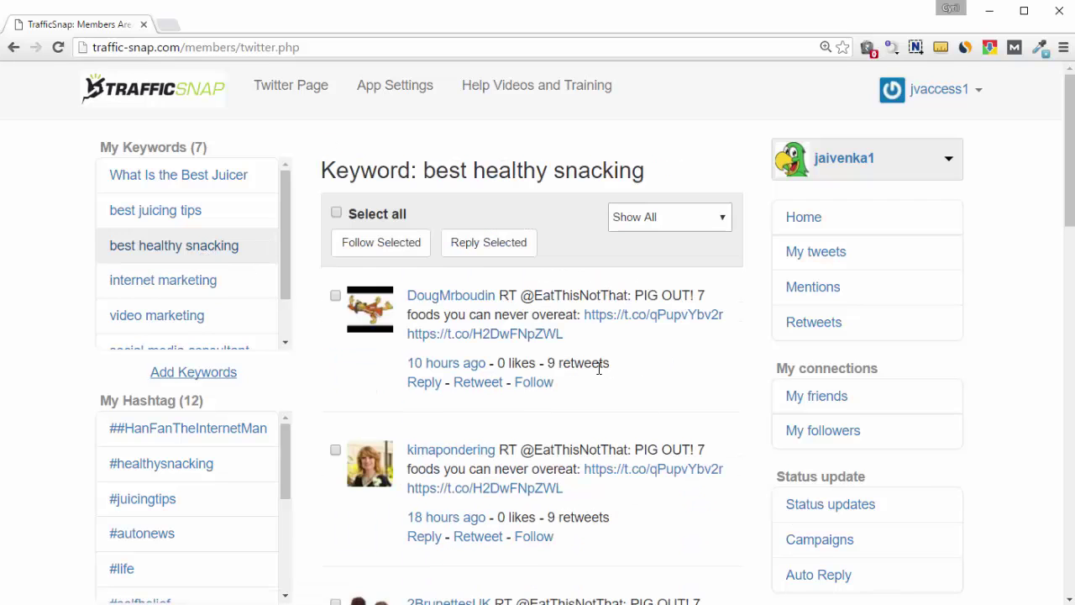
scroll(599, 369, "down", 2)
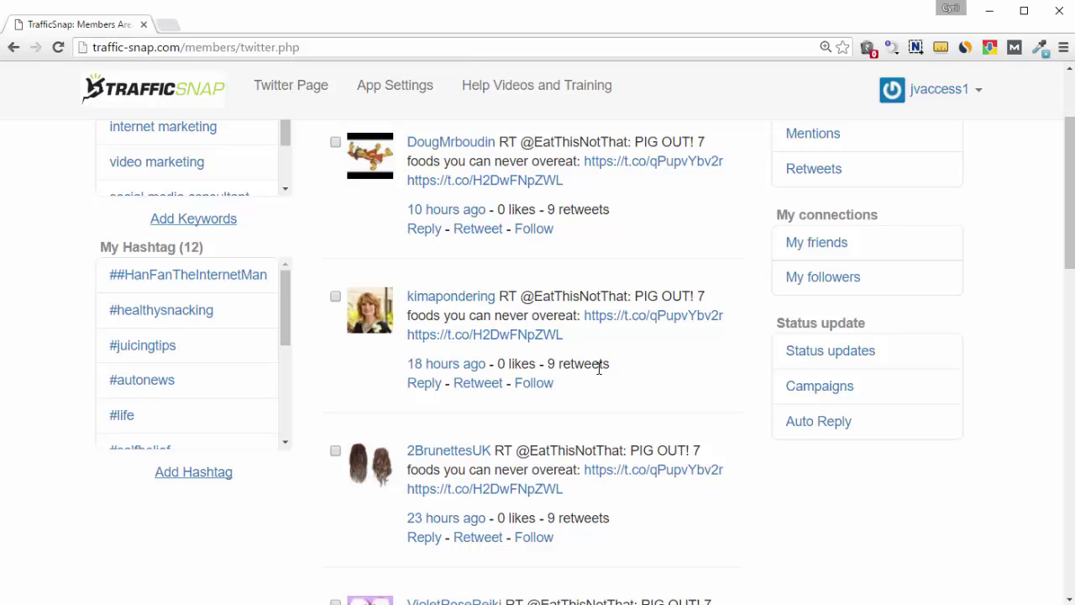
scroll(599, 369, "down", 4)
scroll(599, 369, "down", 4)
scroll(599, 370, "up", 4)
scroll(596, 370, "up", 6)
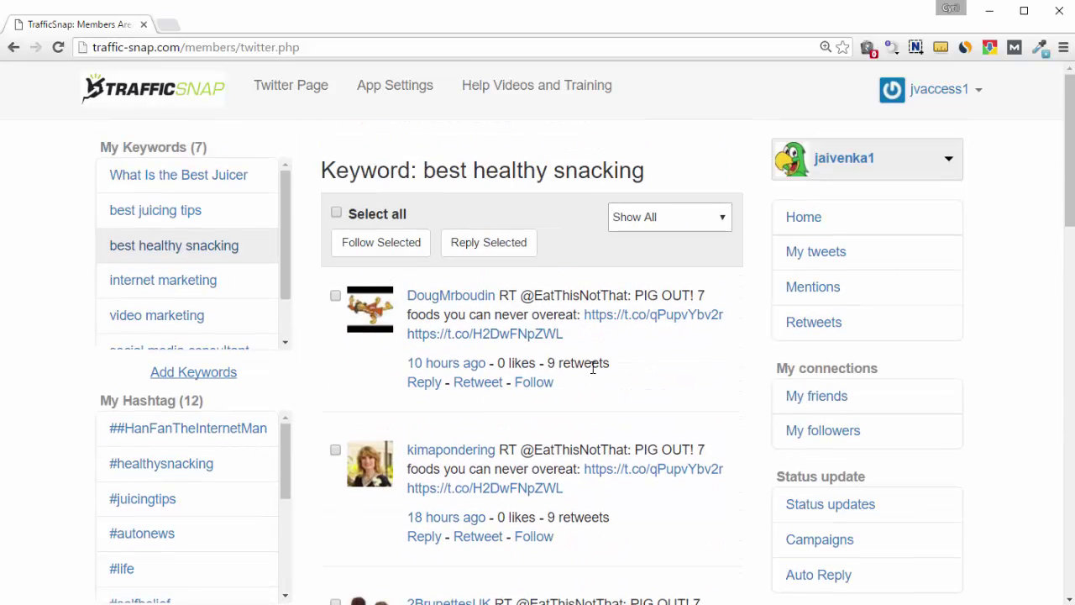
left_click(335, 296)
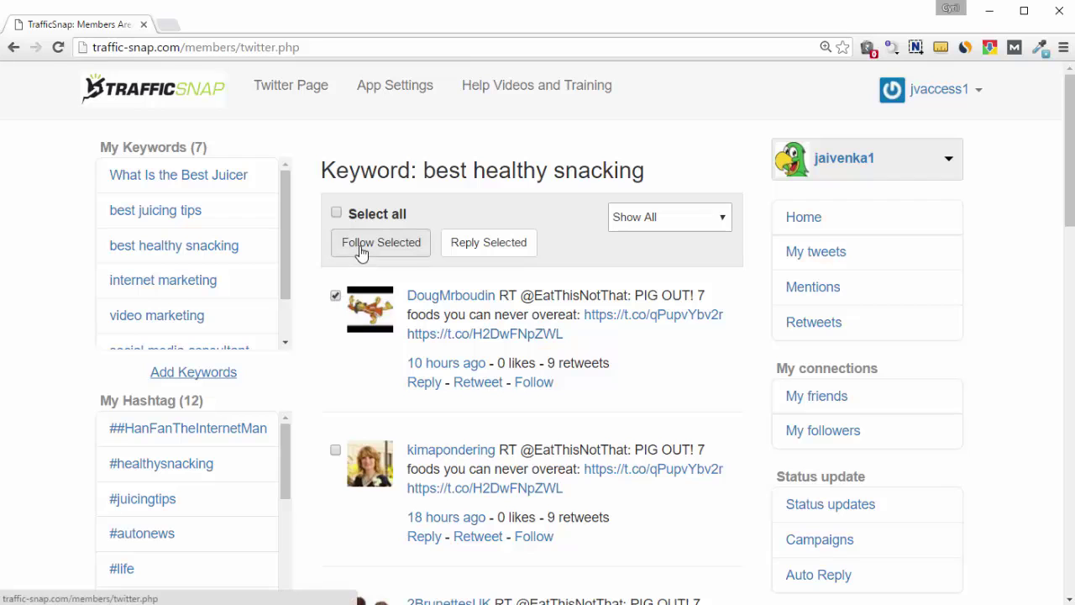
left_click(335, 451)
scroll(336, 437, "down", 3)
left_click(335, 375)
scroll(338, 432, "up", 3)
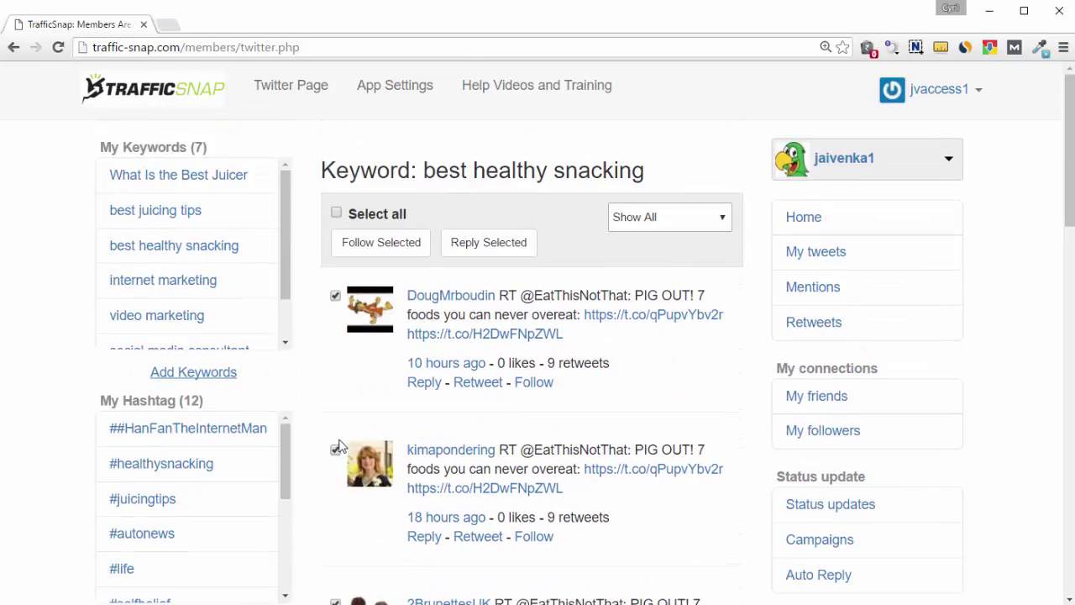
left_click(404, 252)
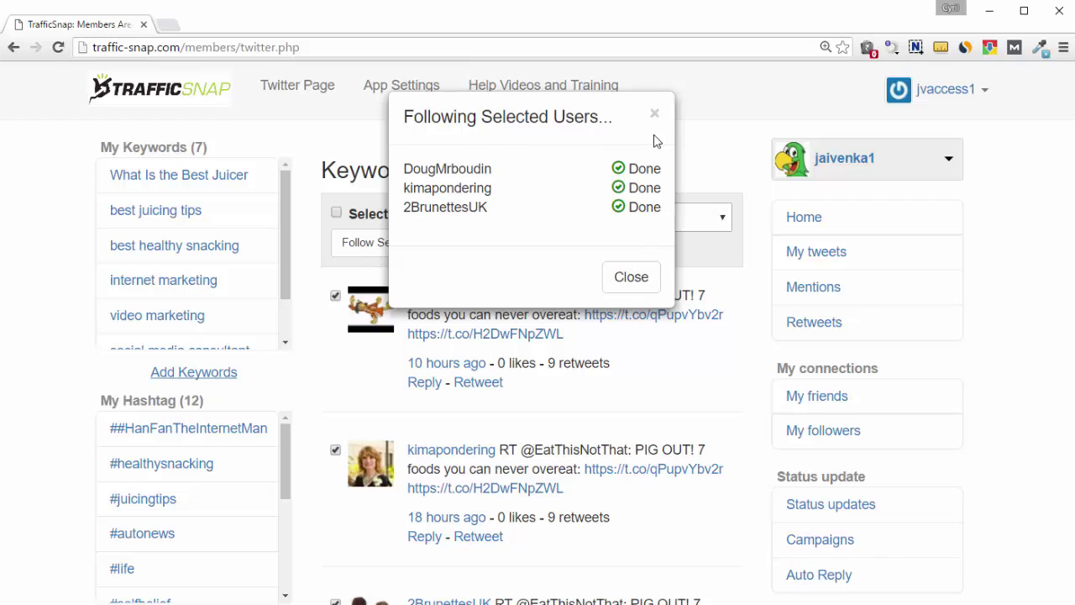
left_click(630, 286)
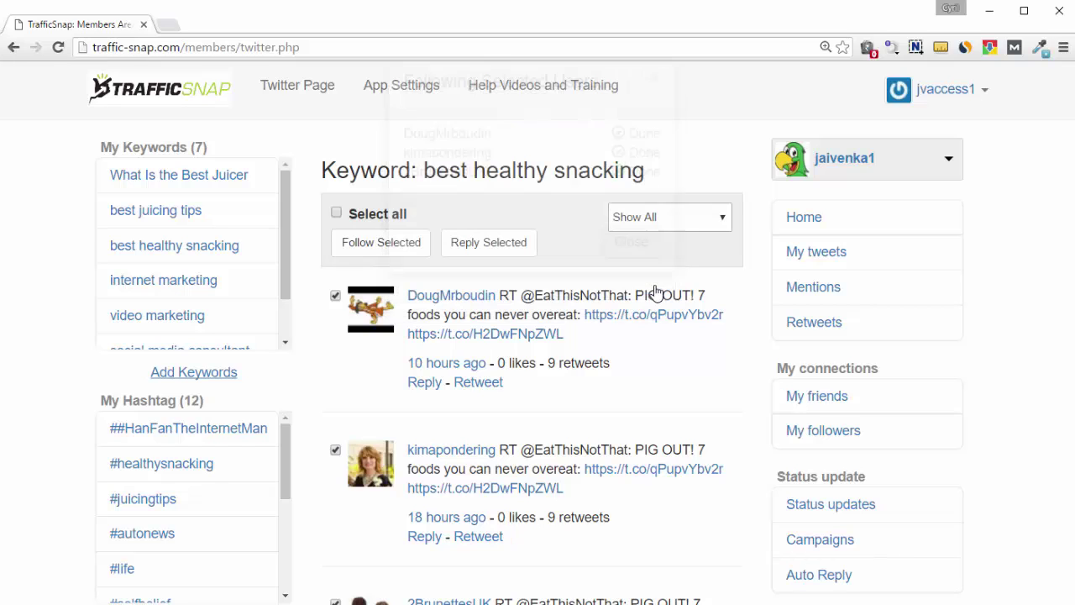
left_click(486, 245)
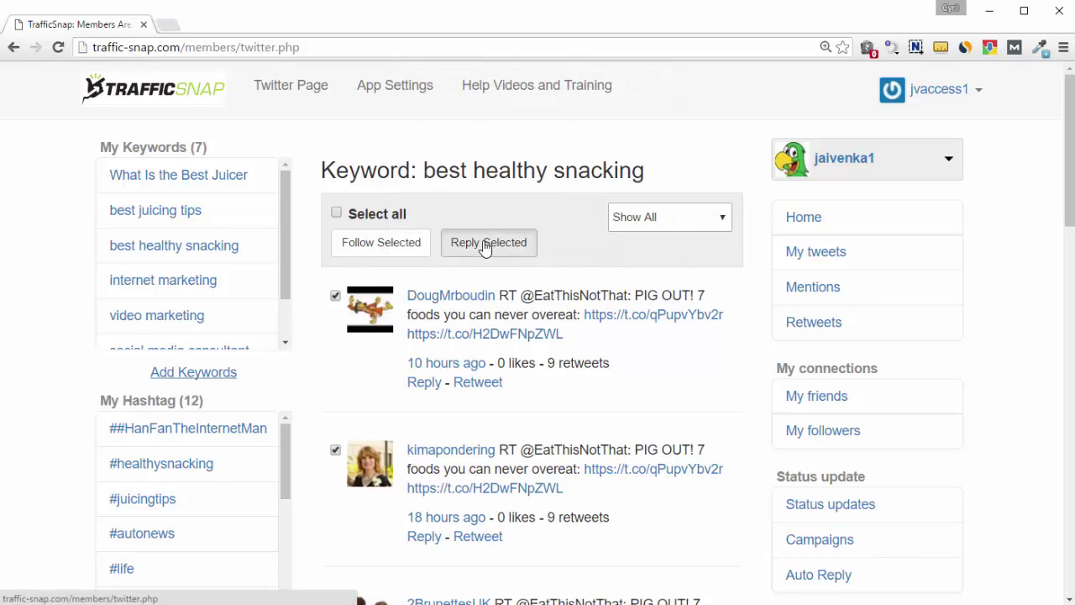
left_click(452, 213)
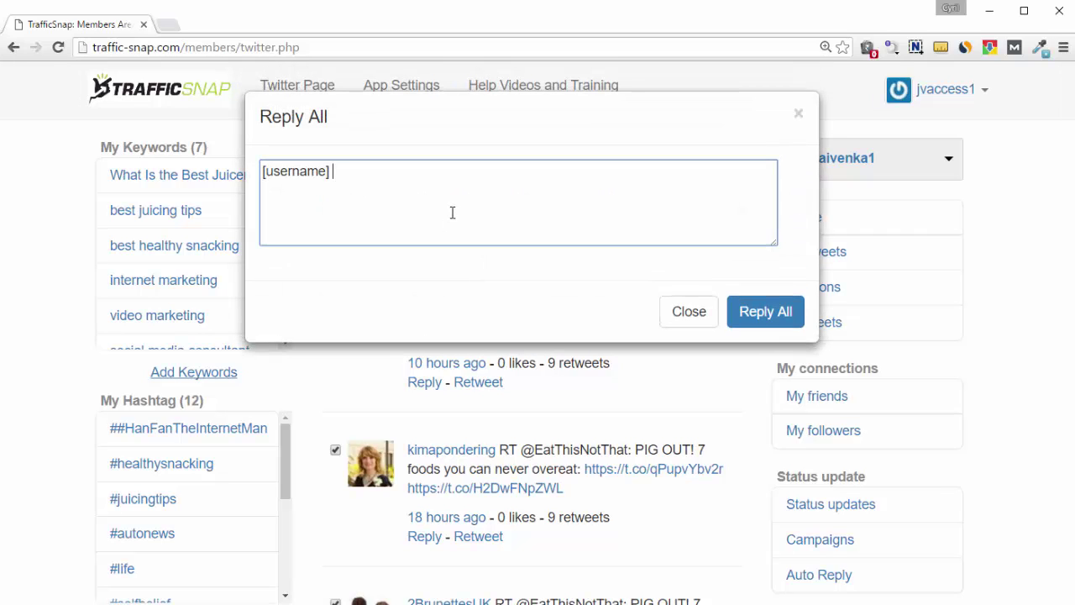
type("T")
key("BackSpace")
type("Thank you for")
key("BackSpace")
type("or health! ")
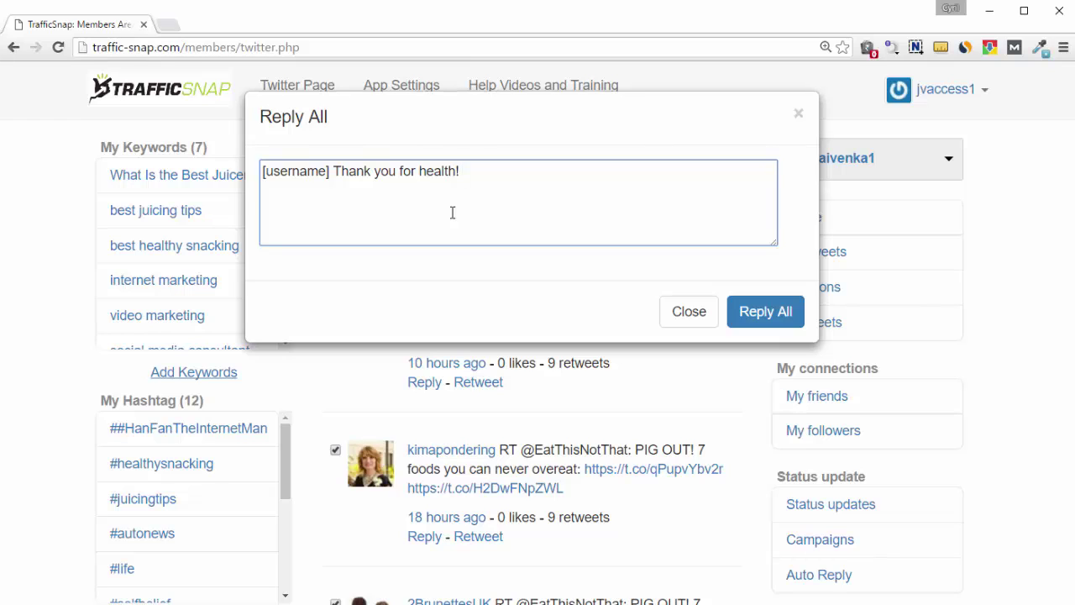
type("Check this awesome tip here http://mysite.com")
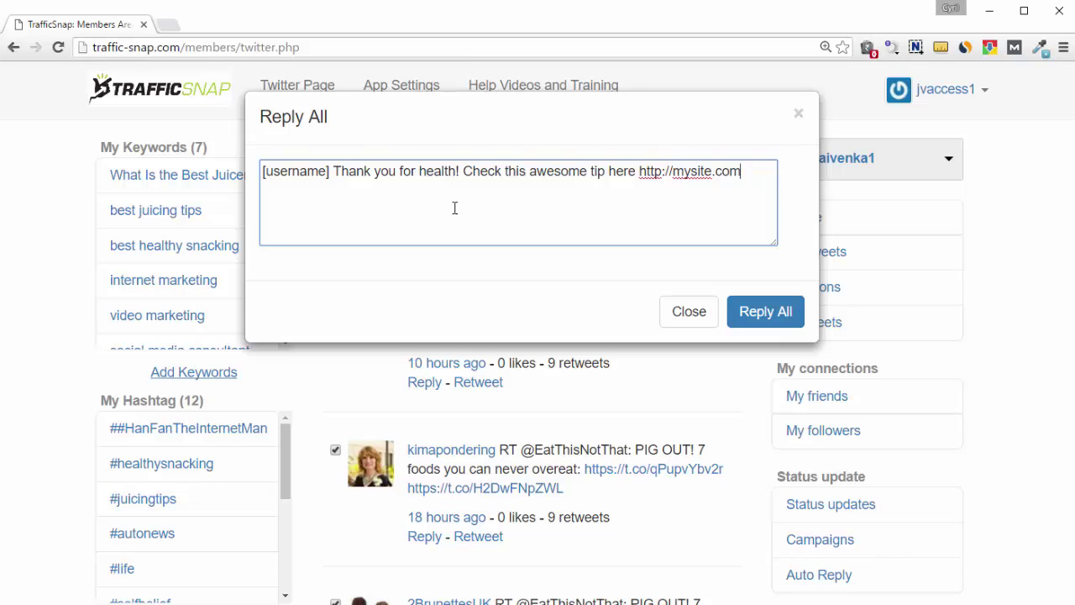
left_click(689, 312)
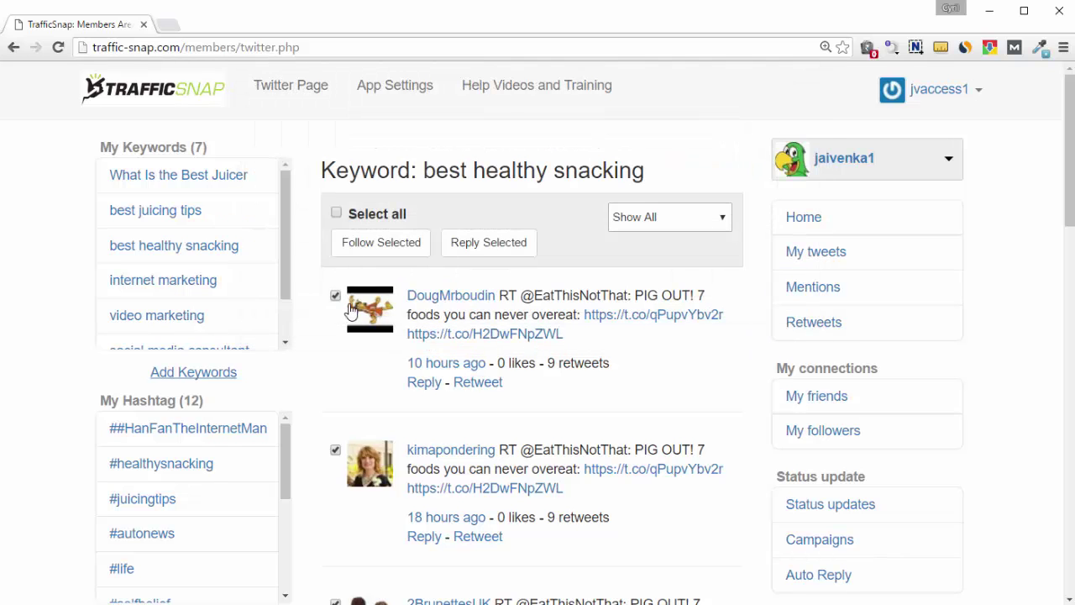
left_click(335, 450)
scroll(440, 383, "down", 1)
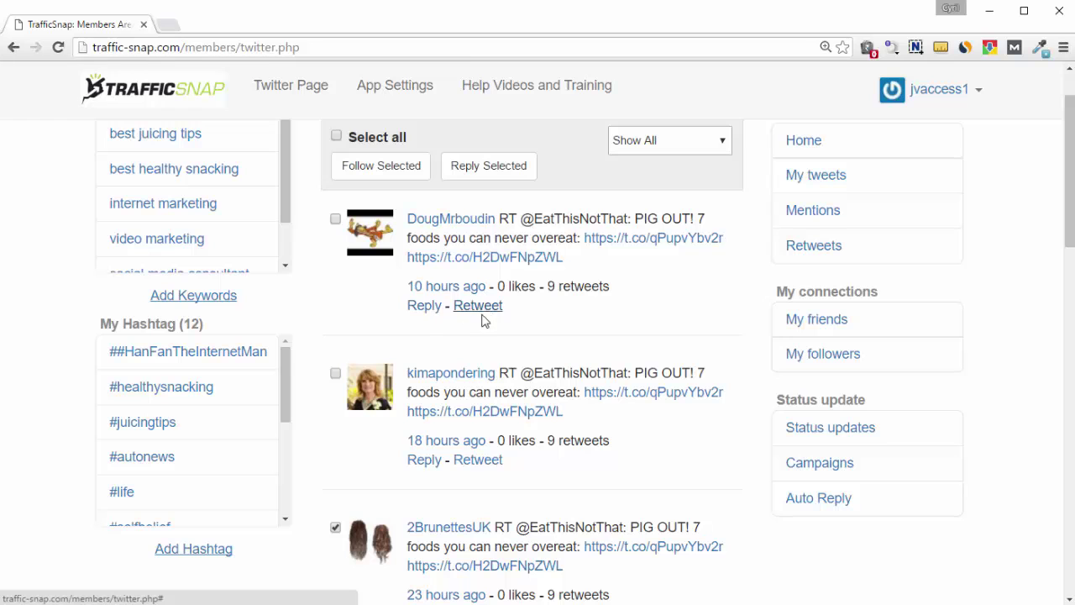
scroll(485, 318, "down", 2)
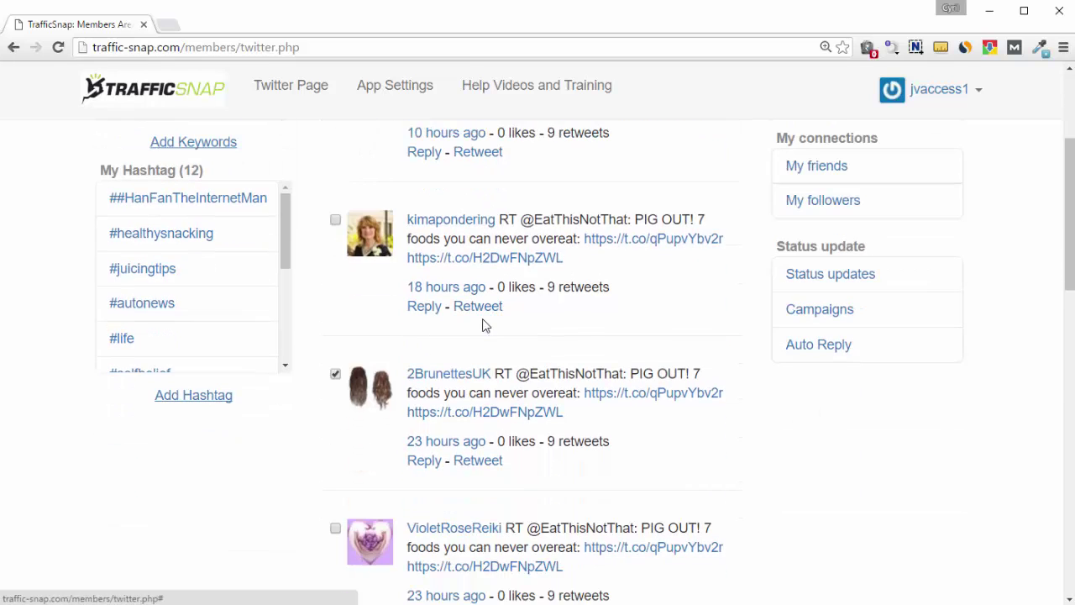
Step: Open and cancel a retweet and a reply on kimapondering's tweet, then untick 2BrunettesUK
left_click(479, 308)
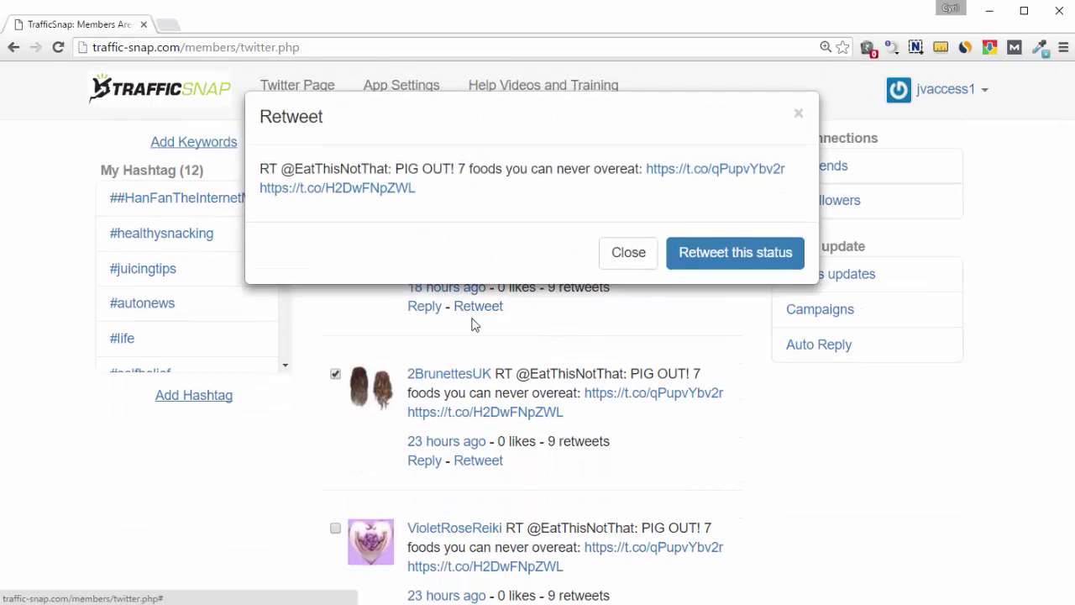
left_click(473, 325)
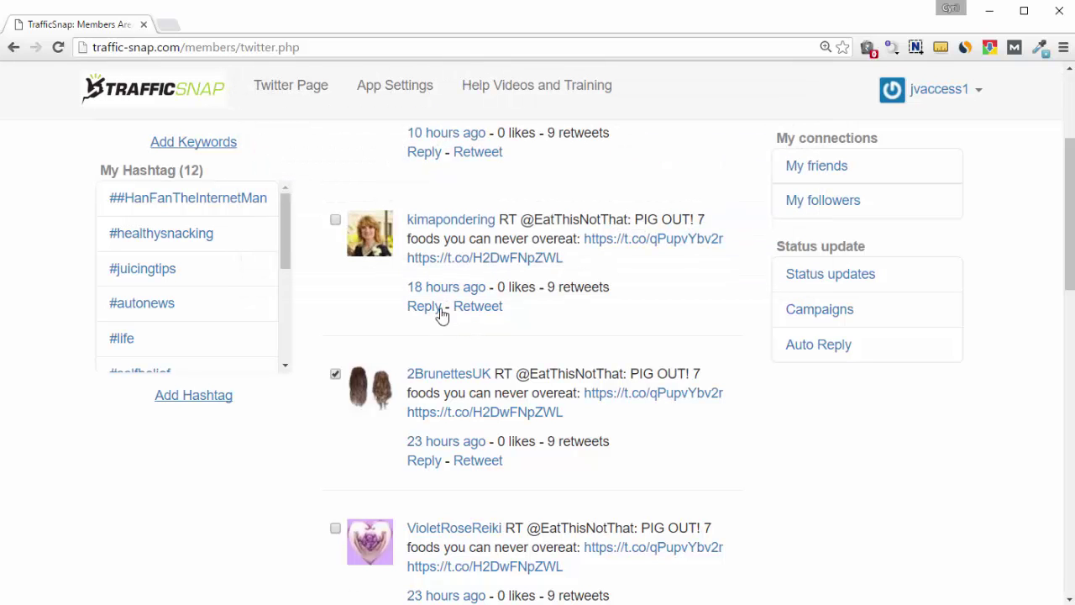
left_click(429, 307)
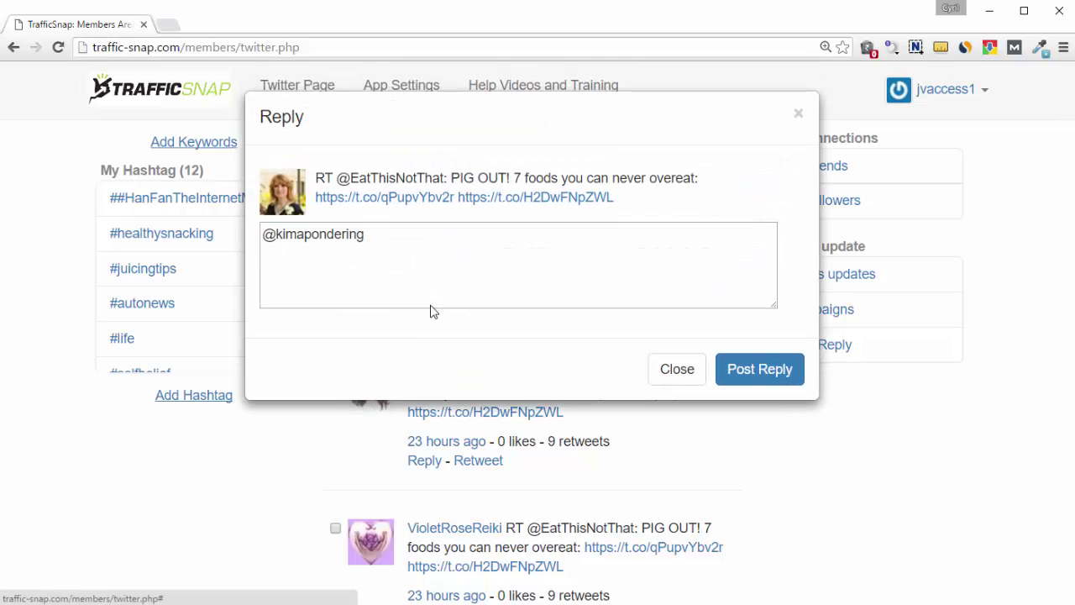
left_click(355, 398)
left_click(335, 374)
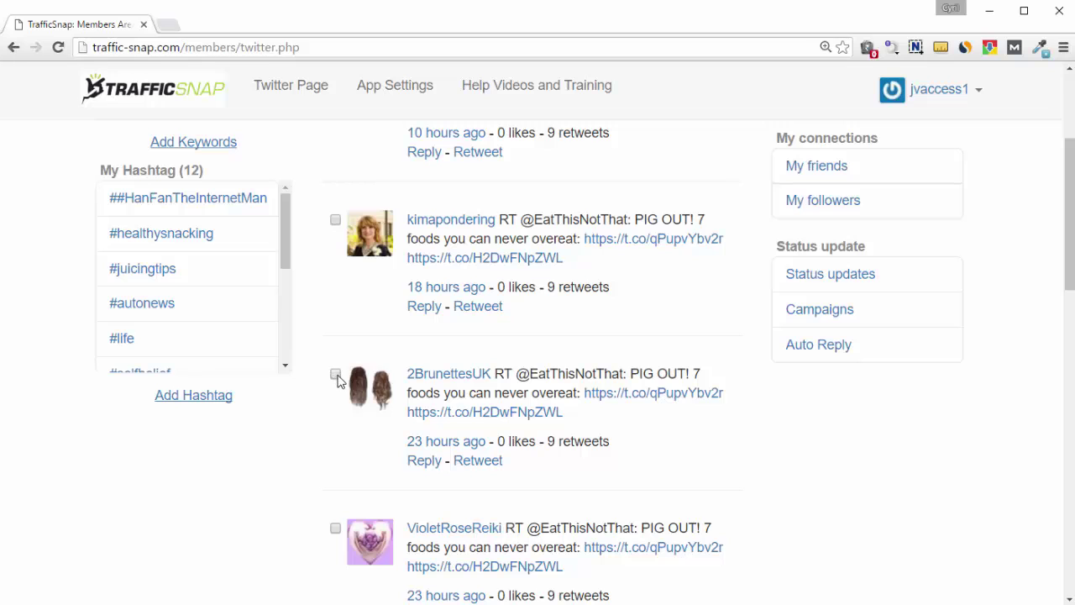
Step: Load two more batches of older tweets into the feed, reaching ones from 9 days ago
scroll(357, 375, "down", 2)
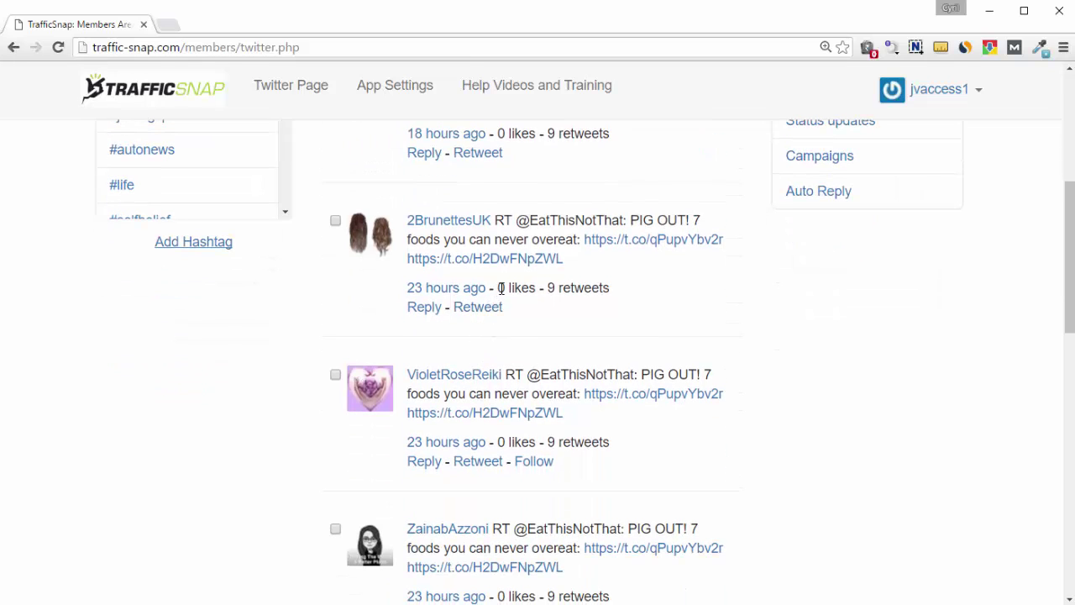
left_click_drag(505, 288, 561, 298)
left_click(577, 290)
scroll(578, 290, "down", 1)
scroll(574, 294, "down", 2)
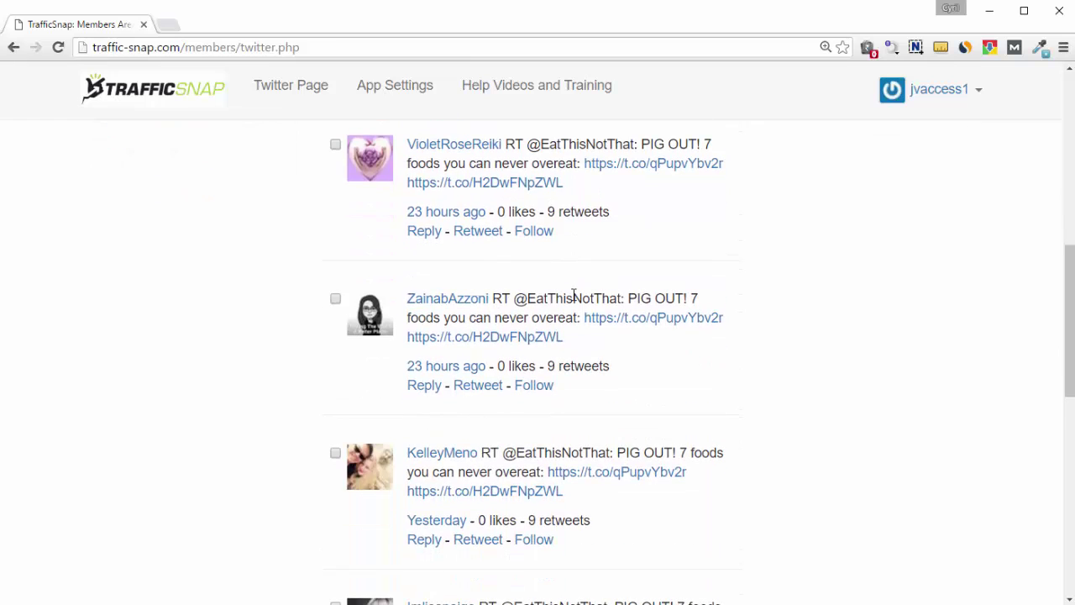
scroll(574, 294, "down", 1)
scroll(576, 294, "down", 5)
scroll(575, 294, "down", 3)
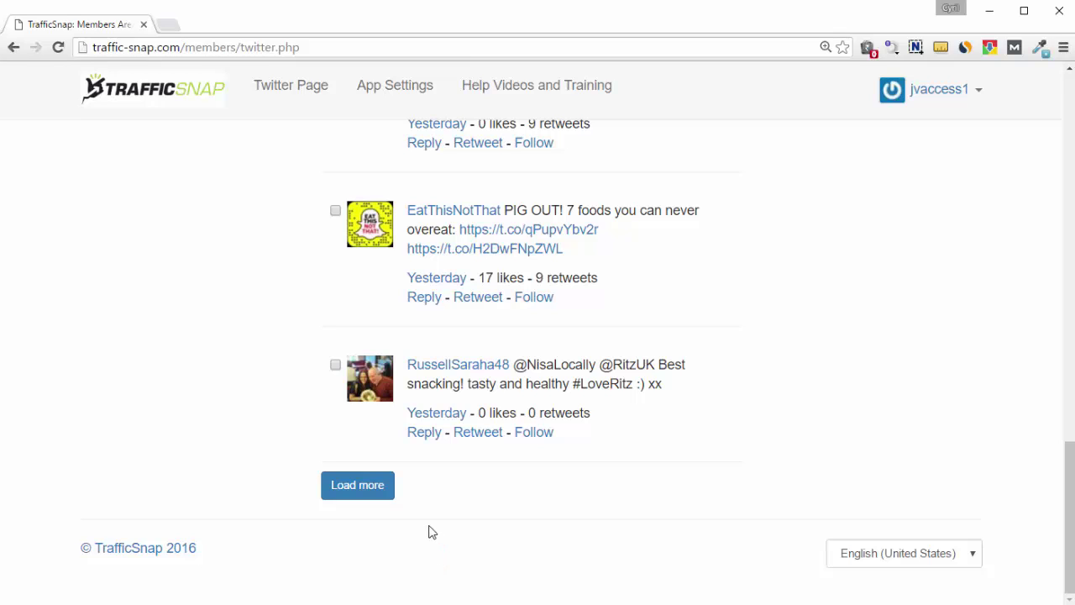
left_click(392, 495)
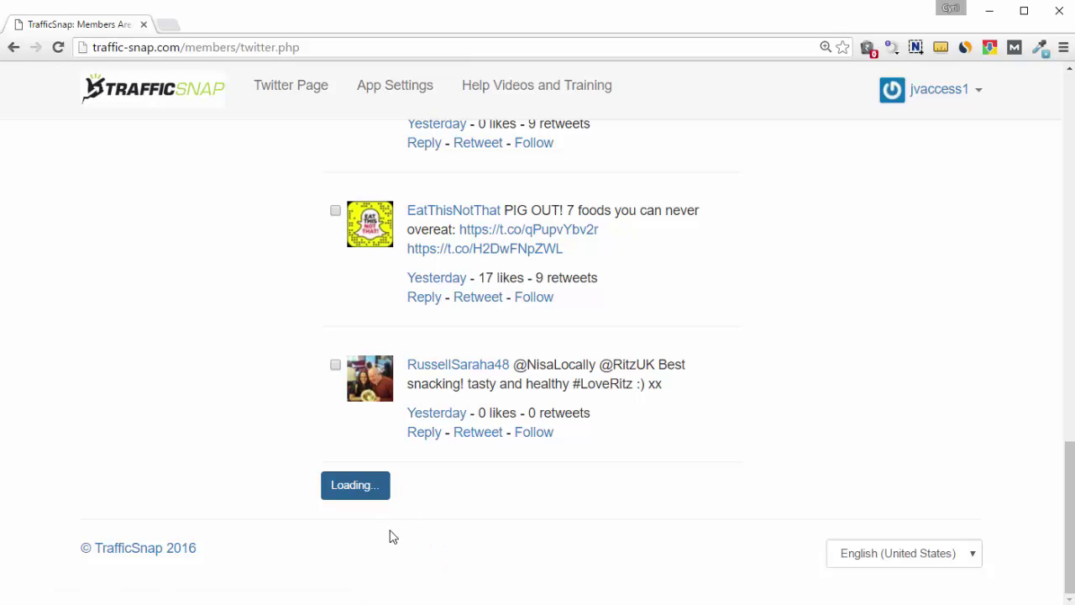
left_click(388, 489)
scroll(475, 443, "down", 4)
scroll(476, 444, "down", 4)
scroll(476, 443, "down", 1)
scroll(476, 444, "down", 3)
scroll(475, 444, "down", 3)
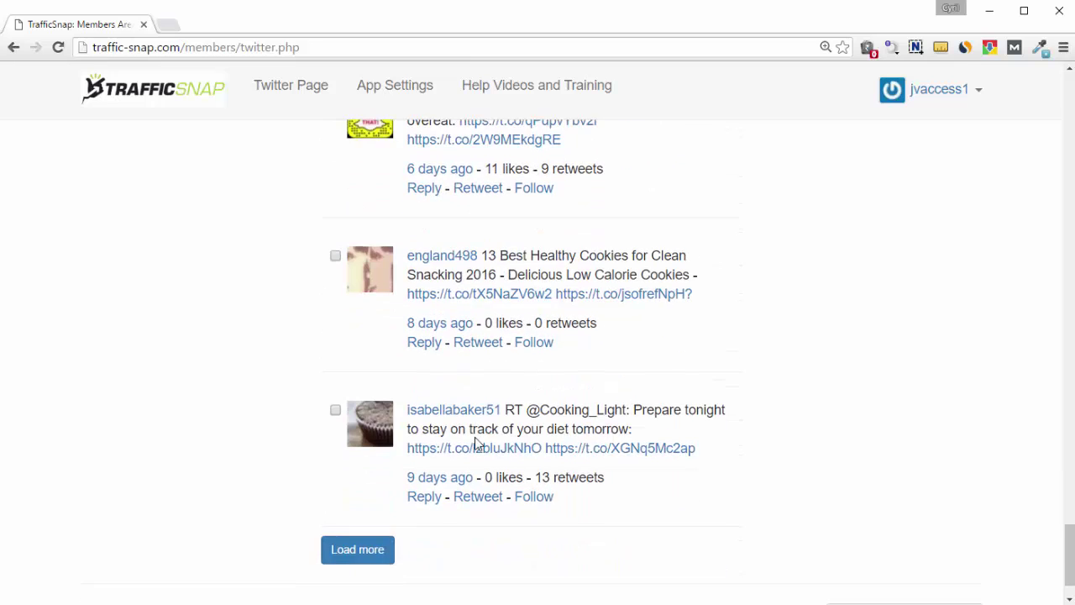
scroll(475, 444, "down", 1)
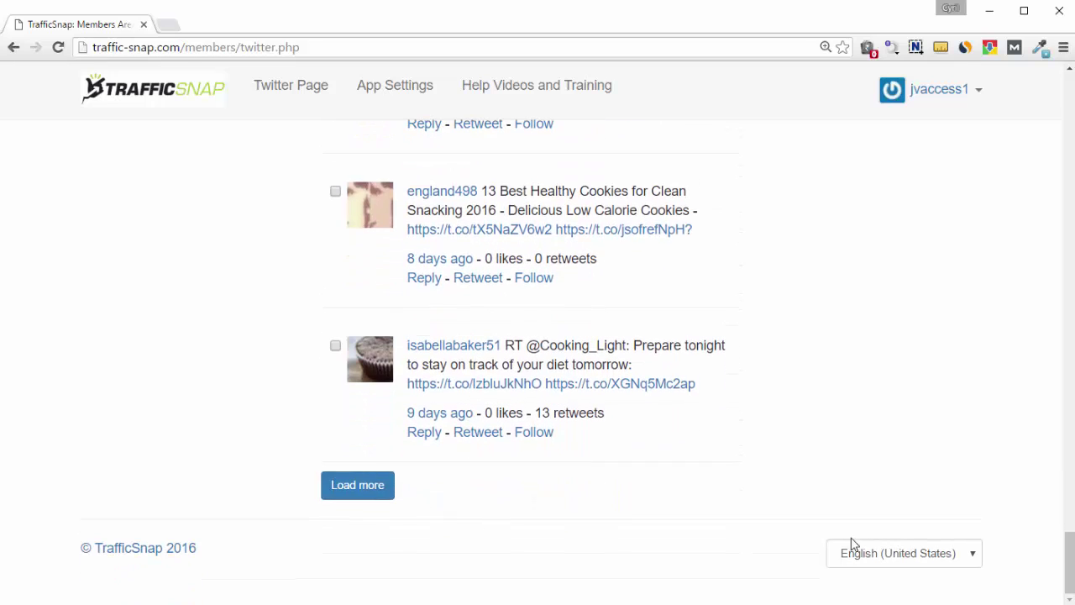
scroll(919, 201, "up", 10)
scroll(919, 199, "up", 10)
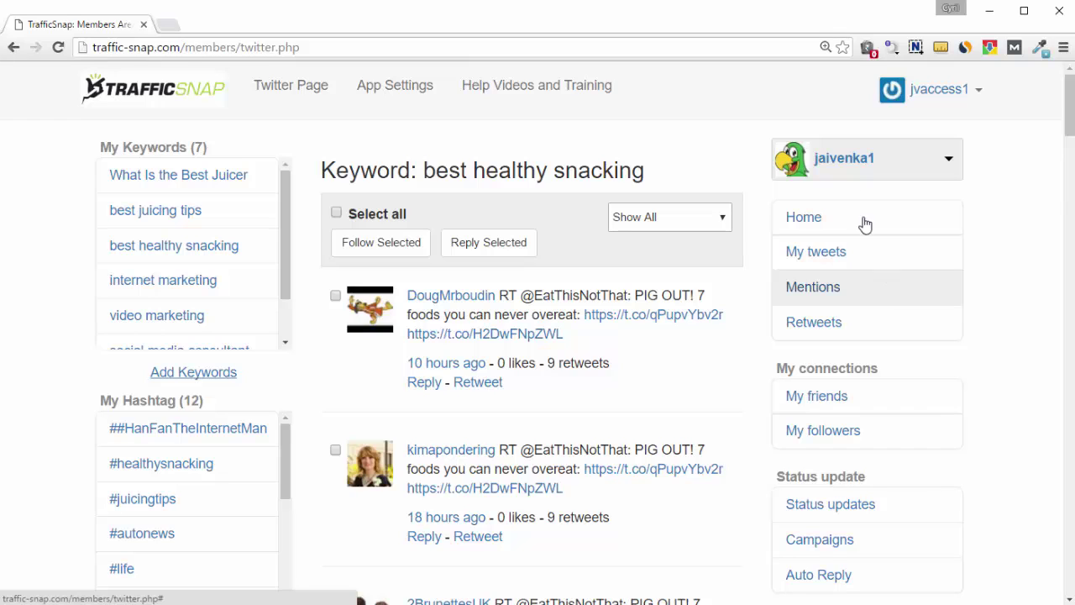
Step: Glance at the account dropdown, then open Retweets, which reports no tweets found
left_click(853, 151)
left_click(997, 344)
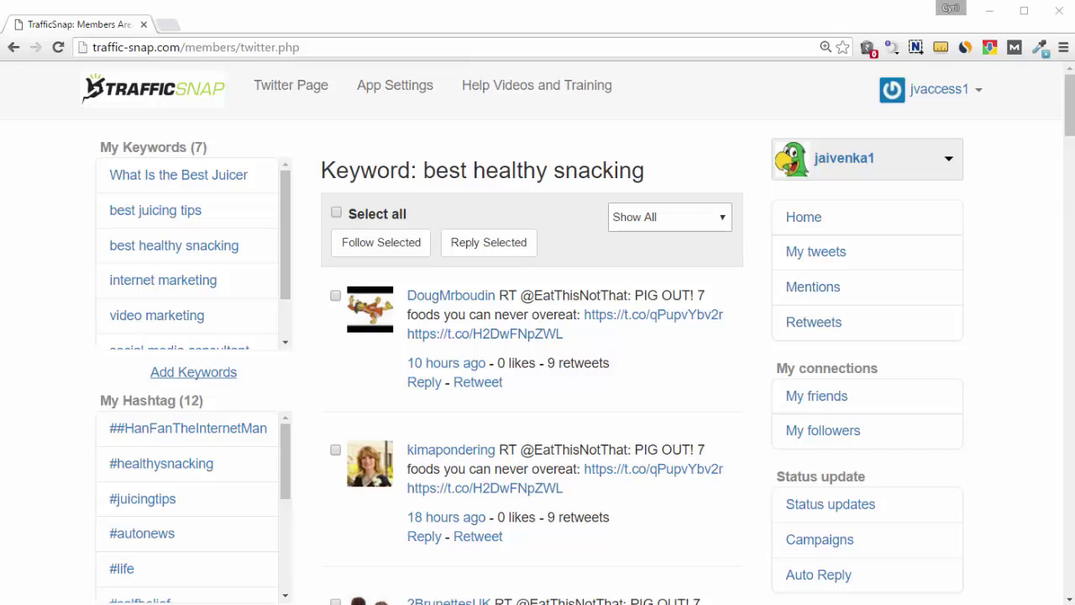
left_click(865, 326)
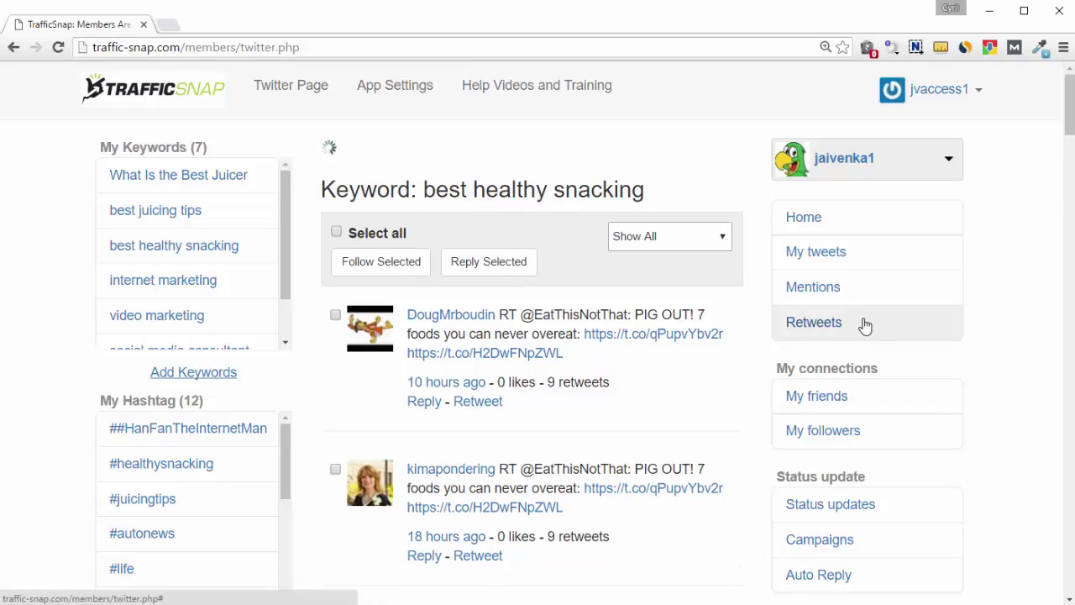
left_click(882, 413)
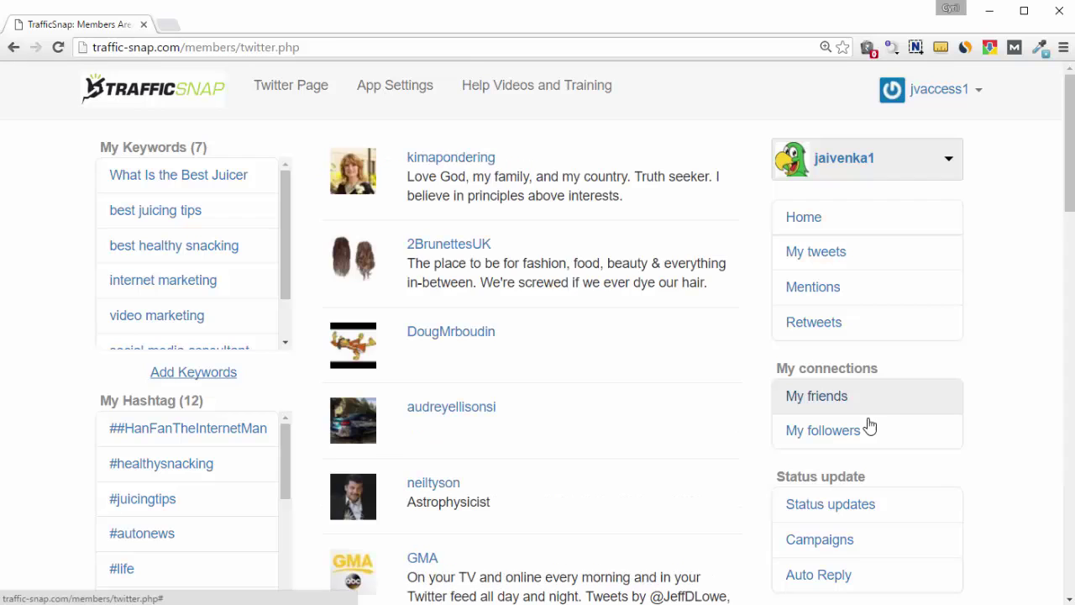
scroll(604, 378, "down", 3)
scroll(596, 387, "down", 1)
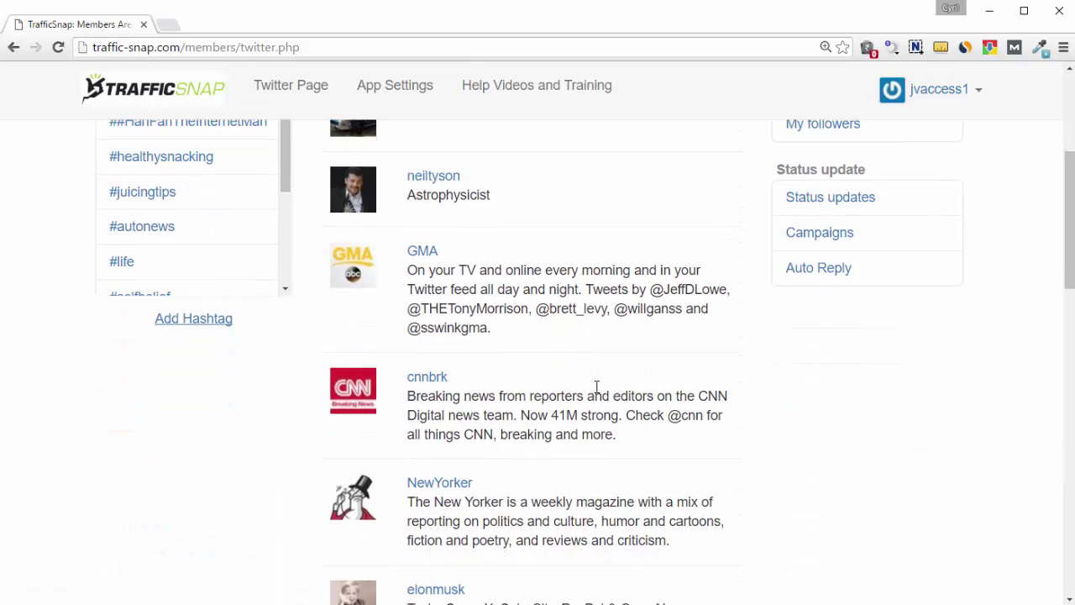
scroll(600, 386, "down", 1)
scroll(759, 384, "up", 3)
scroll(805, 451, "up", 2)
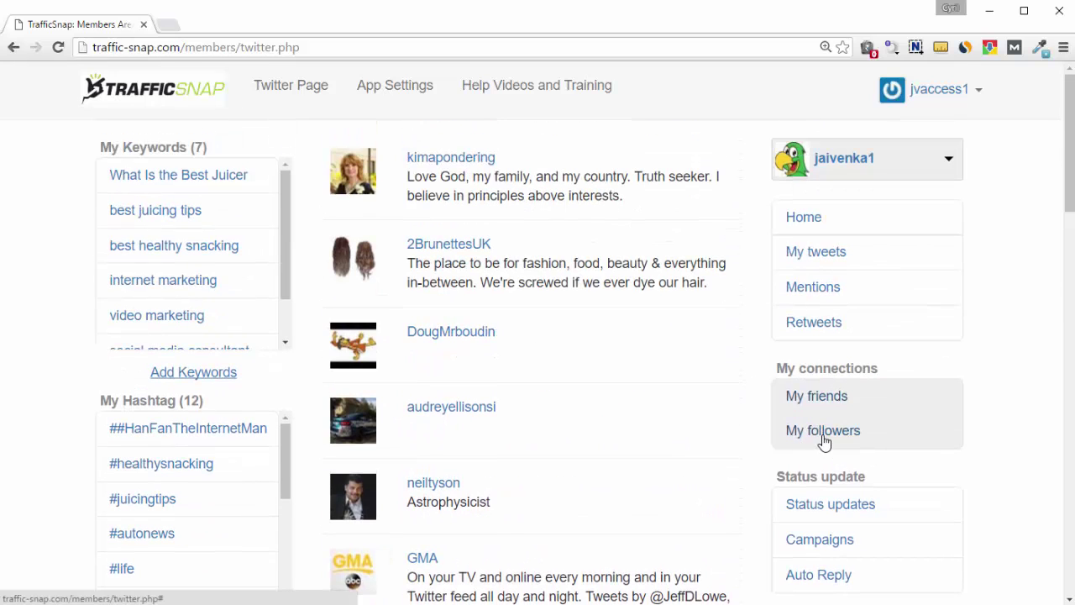
left_click(823, 432)
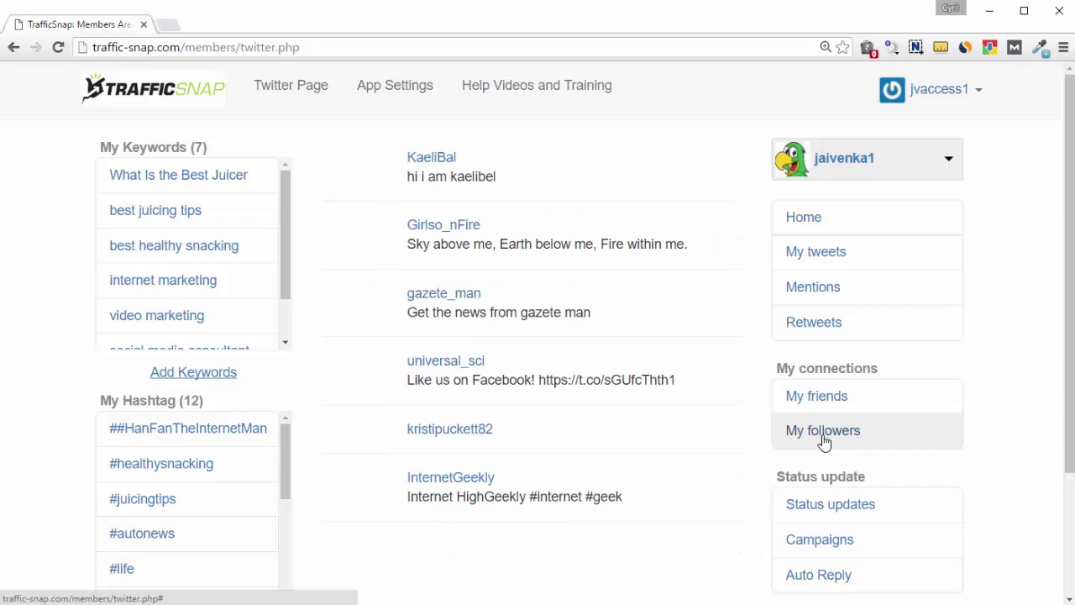
scroll(823, 443, "down", 3)
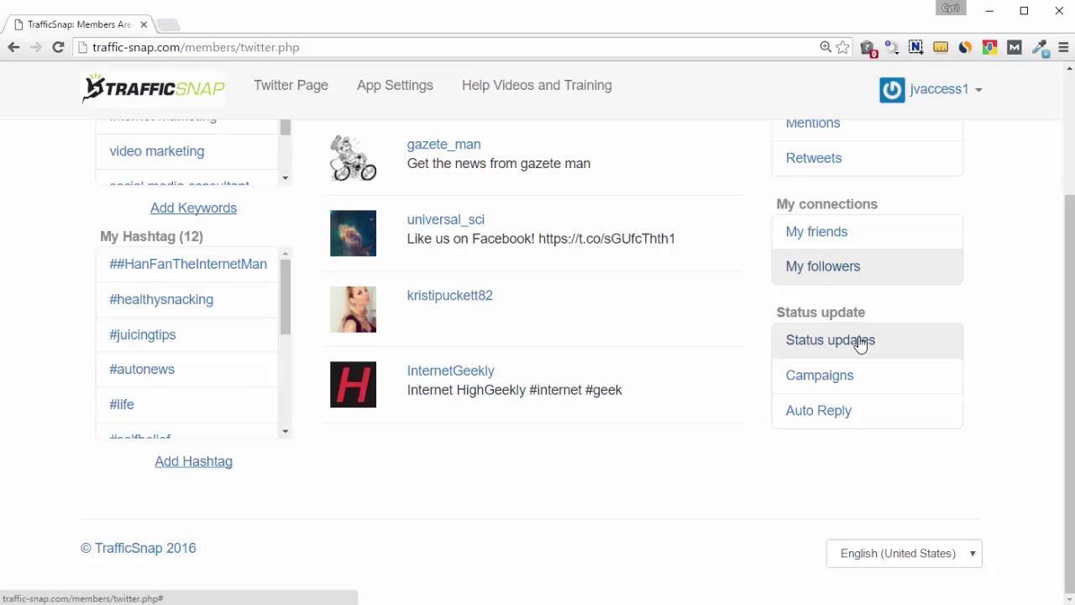
left_click(861, 344)
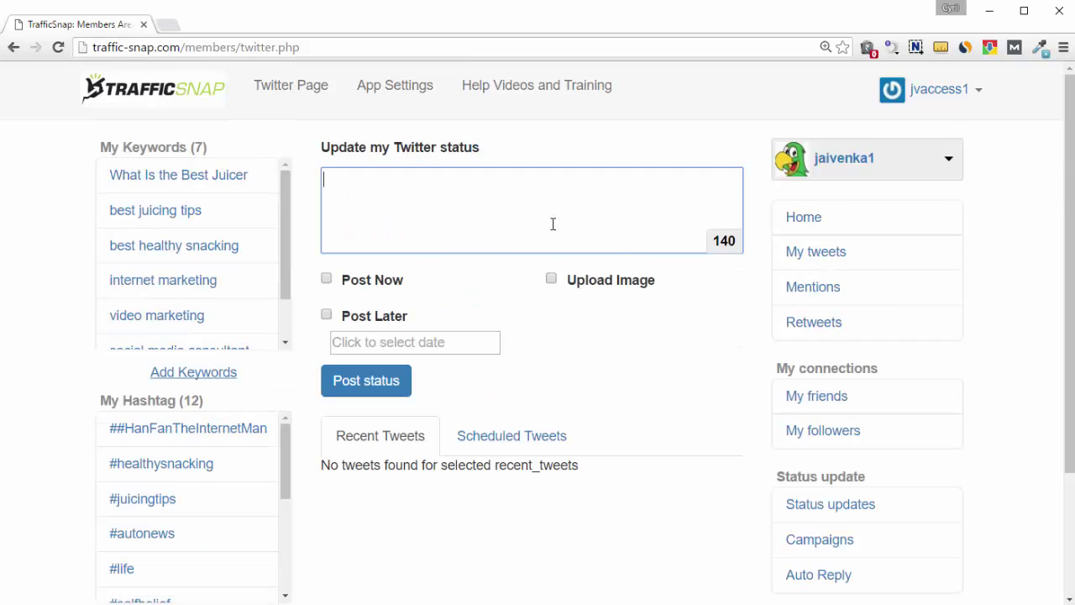
left_click(330, 284)
left_click(331, 285)
left_click(327, 316)
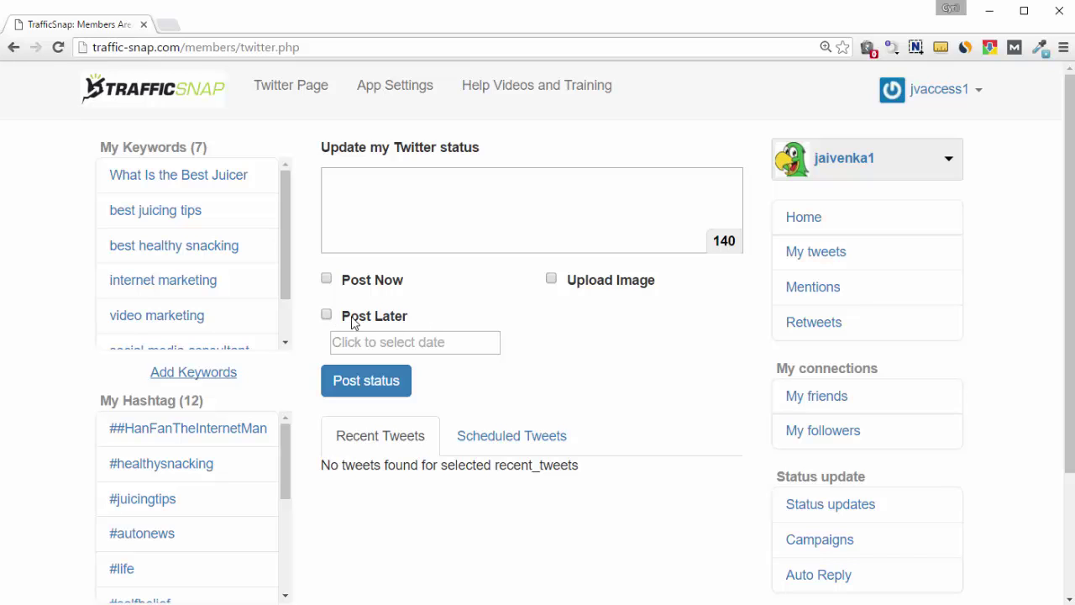
left_click(392, 345)
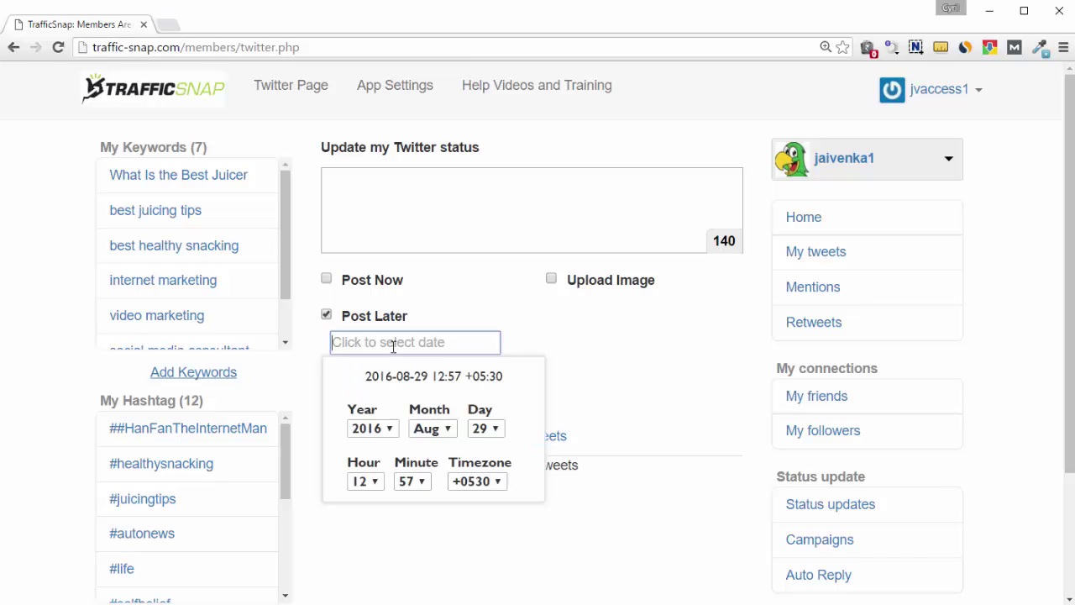
left_click(383, 436)
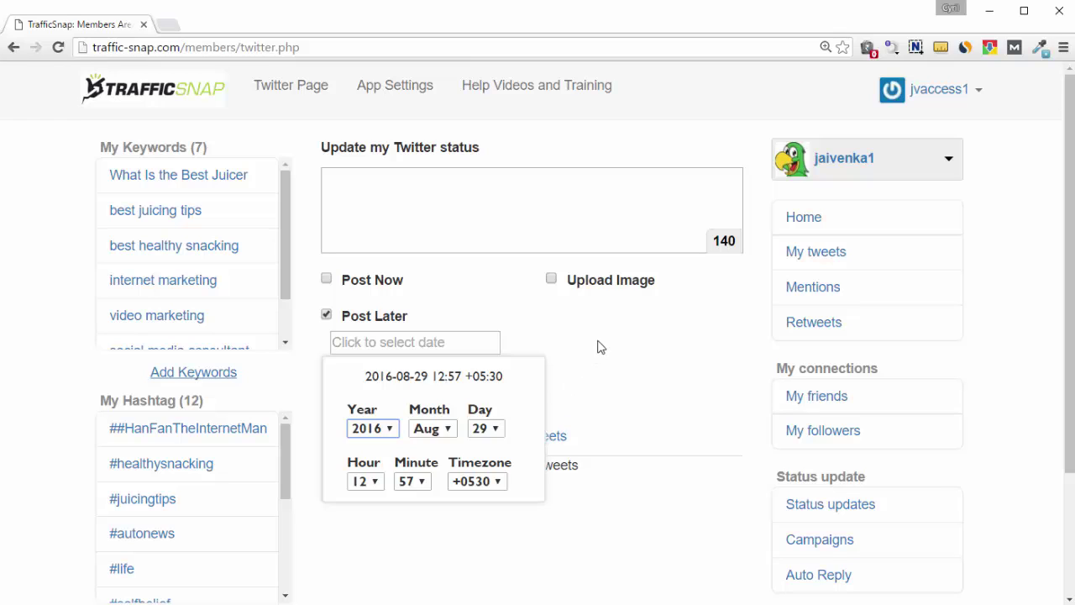
left_click(621, 344)
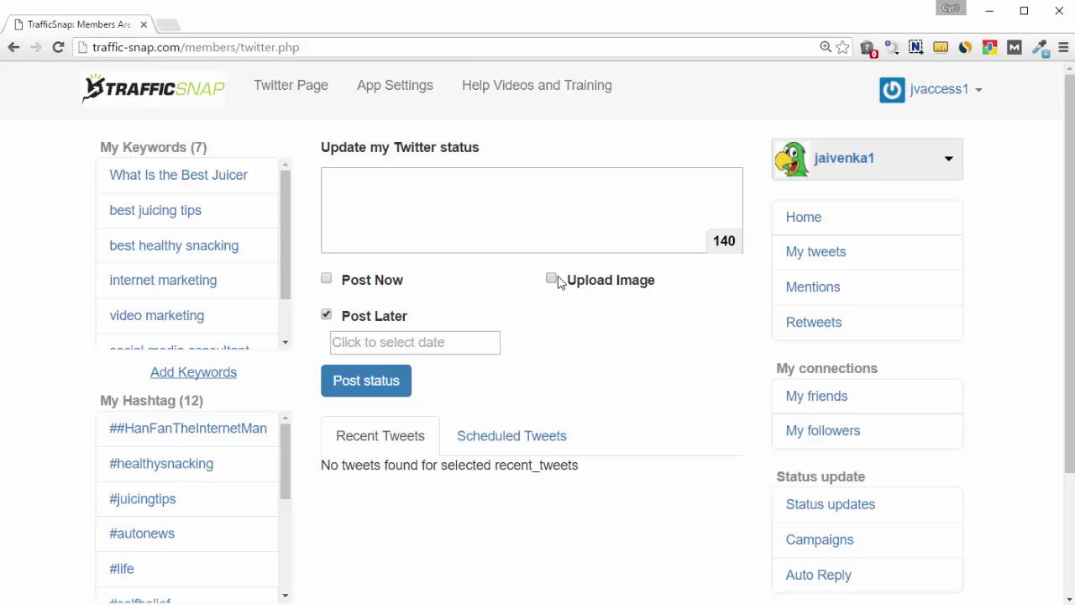
left_click(551, 279)
left_click(551, 279)
left_click(612, 326)
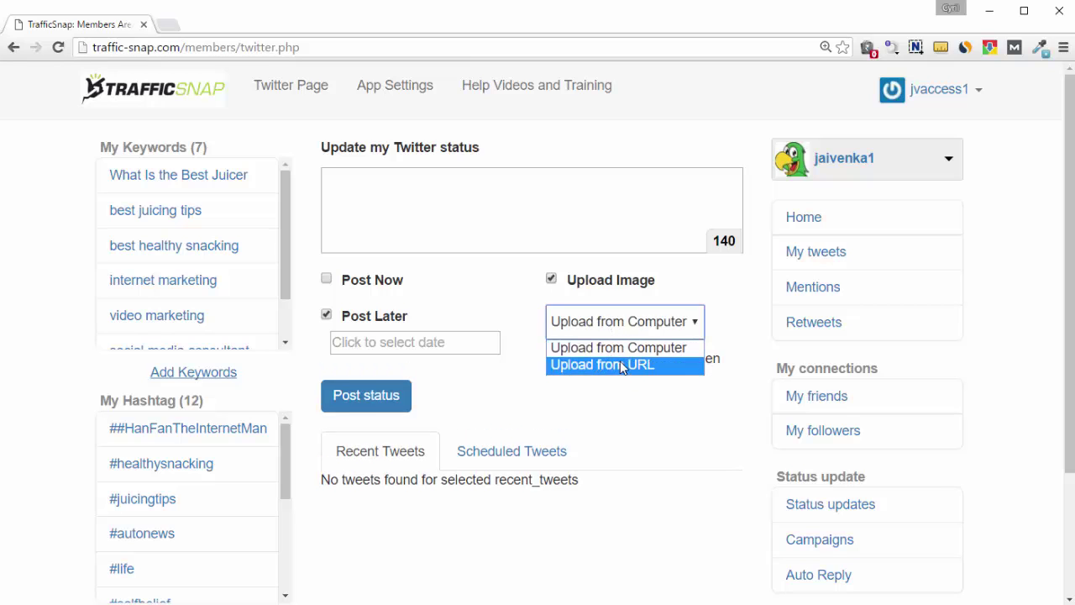
left_click(623, 367)
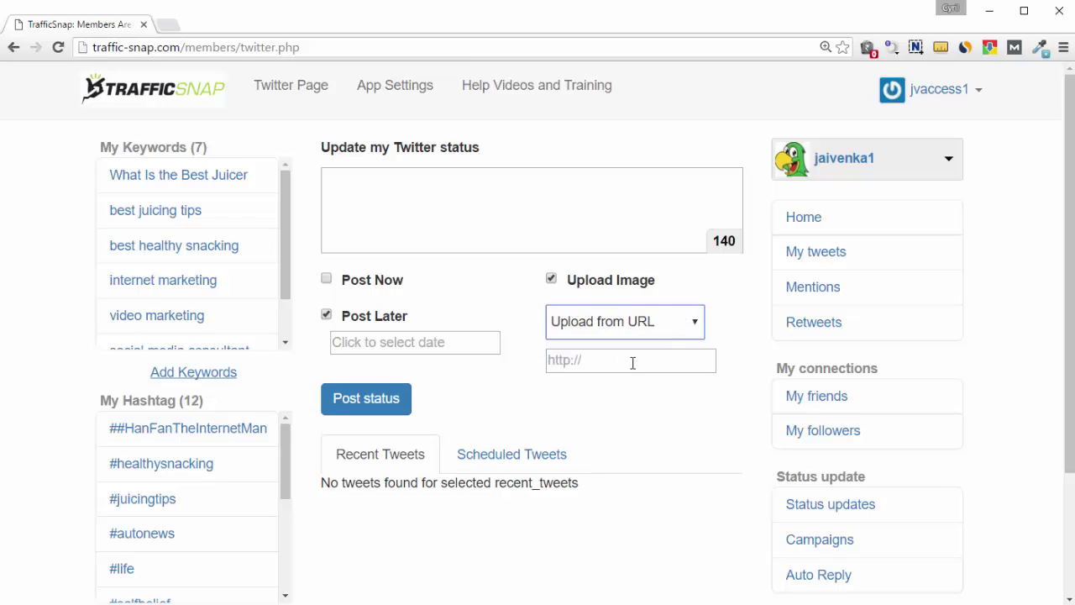
left_click(546, 454)
scroll(618, 466, "down", 2)
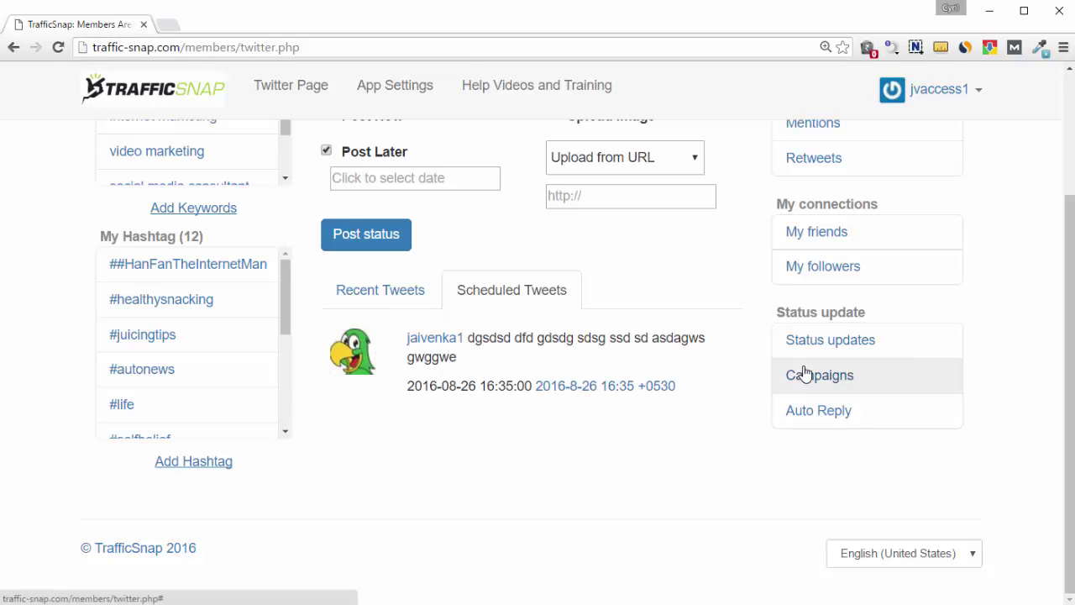
Step: Review the Test Campaigns form: 3-hour posting and keywords autonews, #autonews, happy
left_click(805, 373)
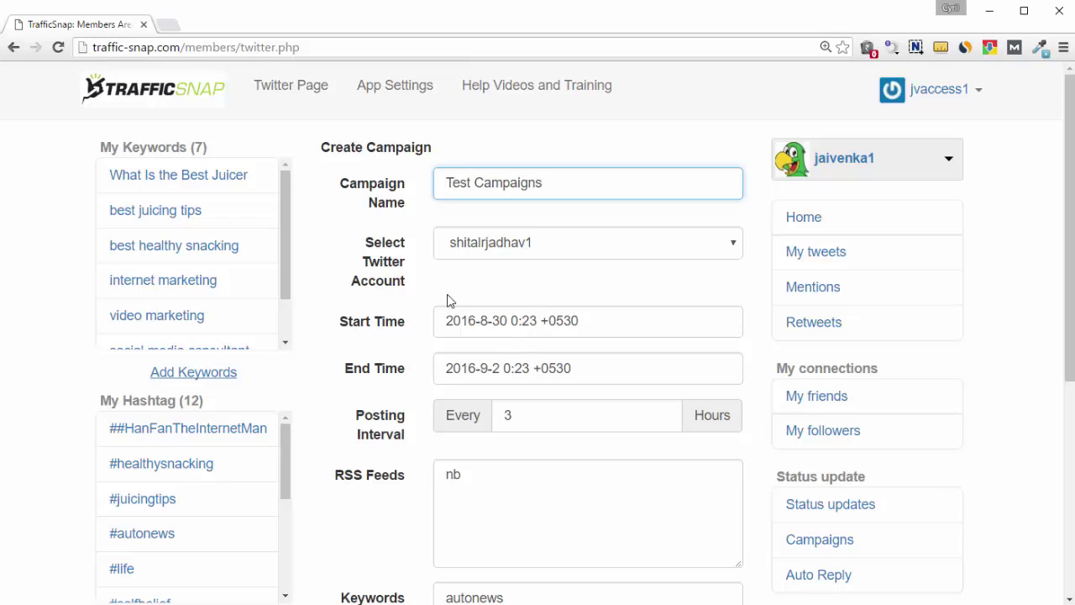
left_click(484, 246)
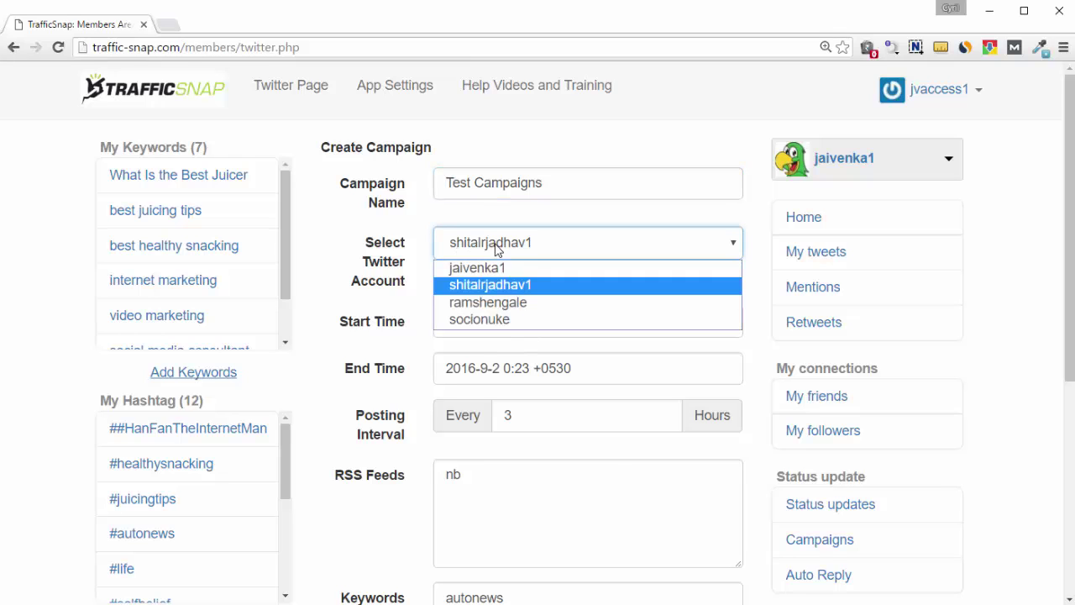
scroll(495, 315, "down", 1)
scroll(495, 252, "down", 1)
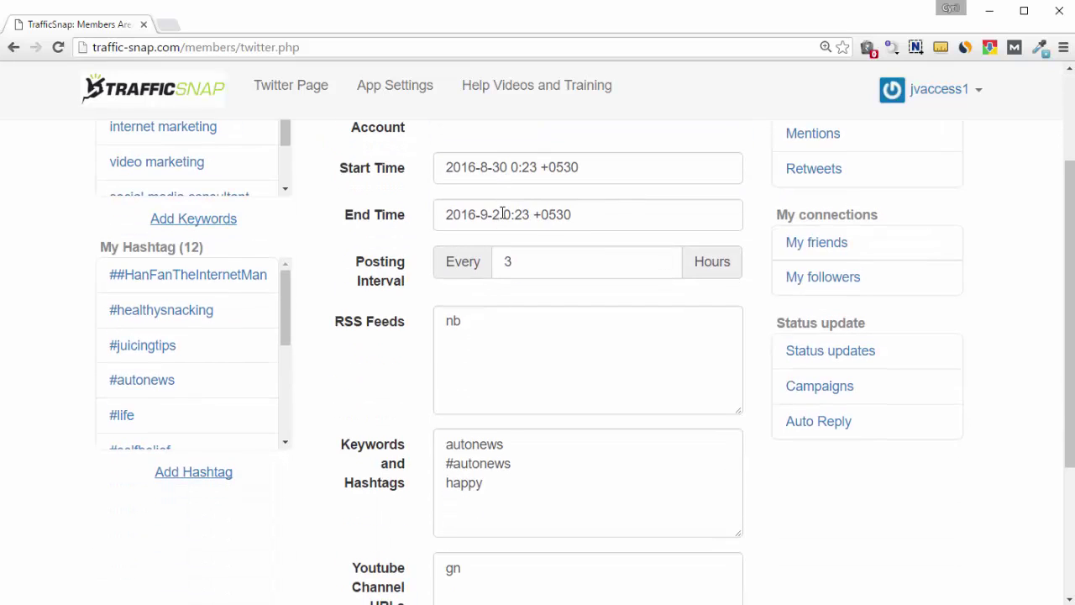
scroll(499, 216, "down", 1)
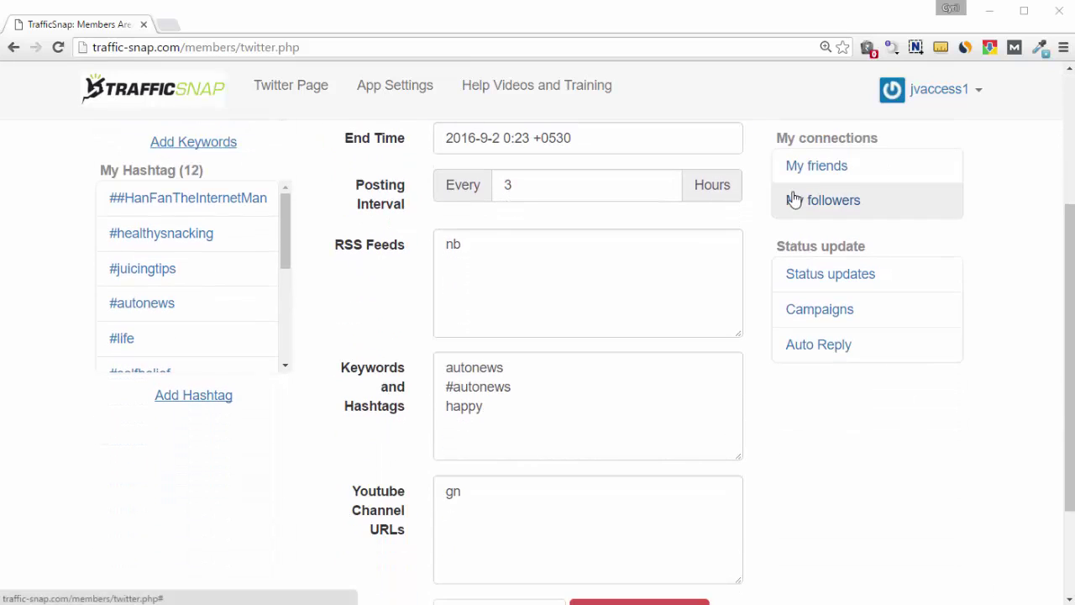
scroll(601, 332, "up", 3)
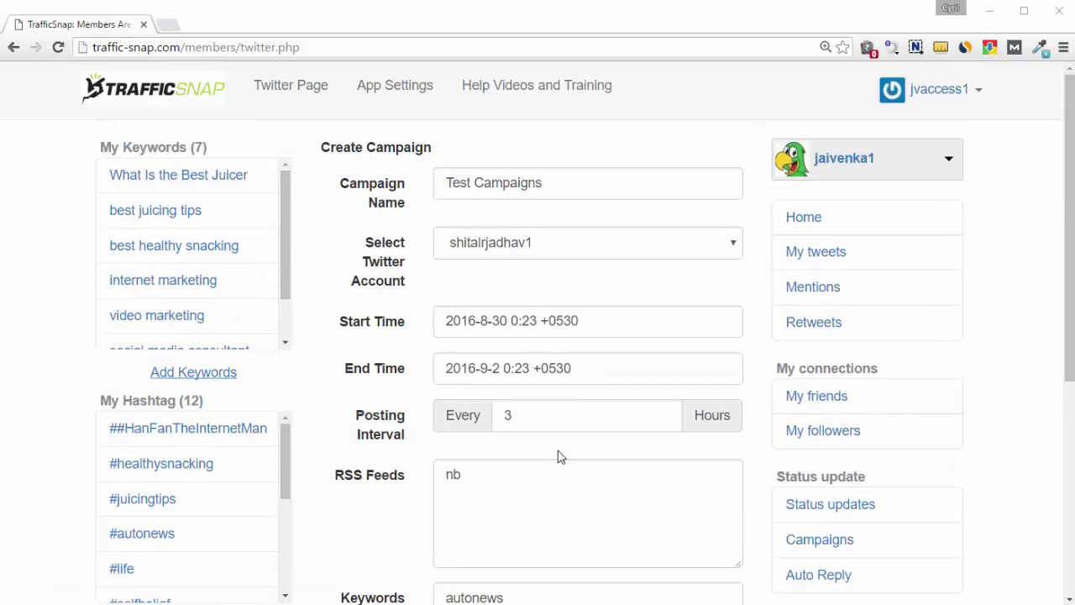
scroll(559, 453, "down", 1)
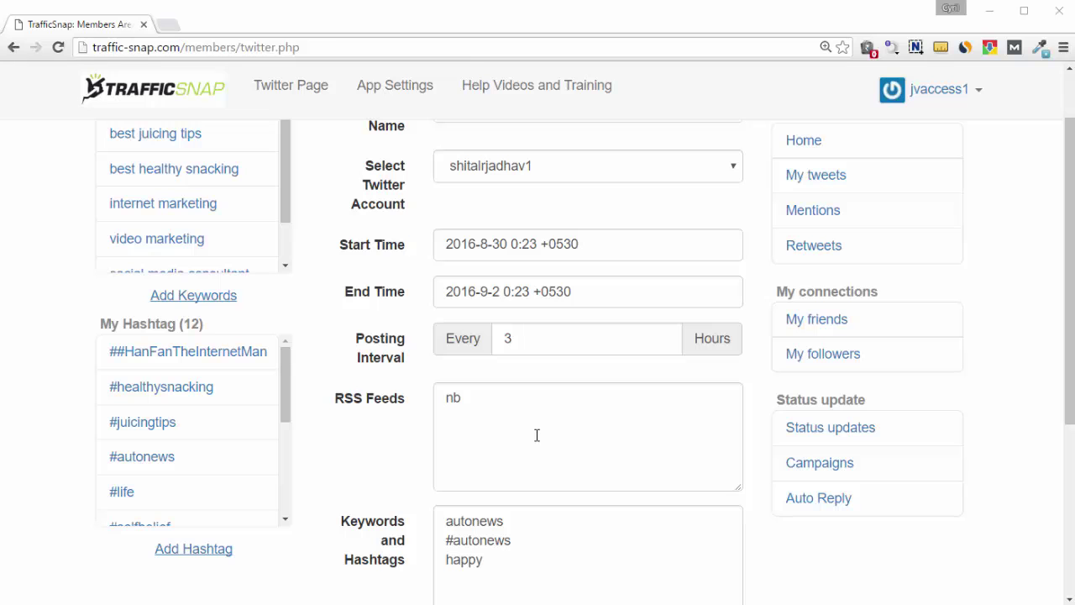
scroll(538, 433, "down", 1)
scroll(538, 434, "down", 1)
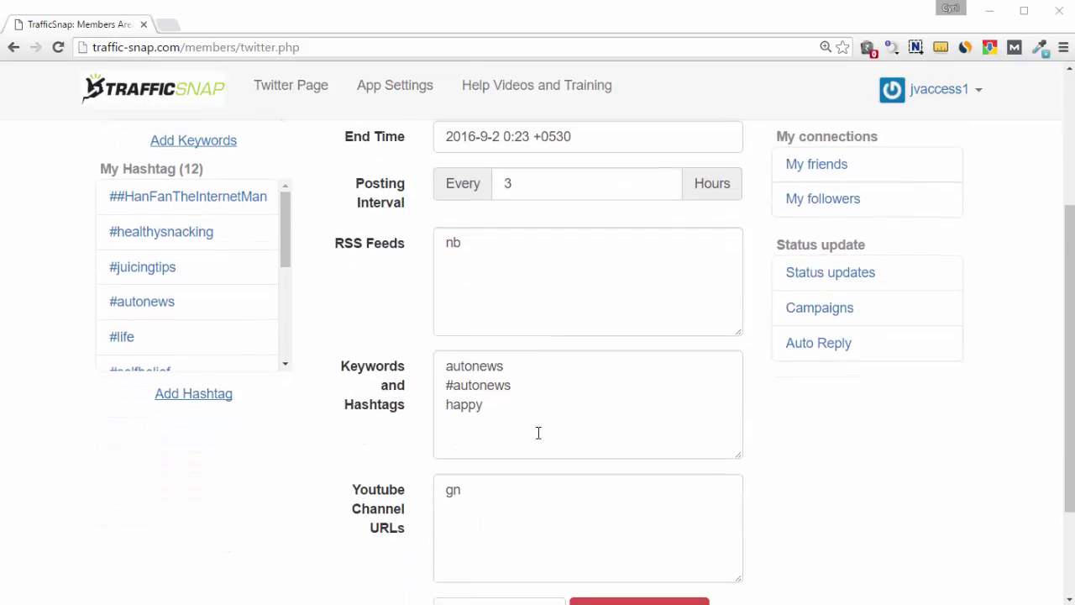
scroll(538, 433, "down", 1)
left_click(542, 337)
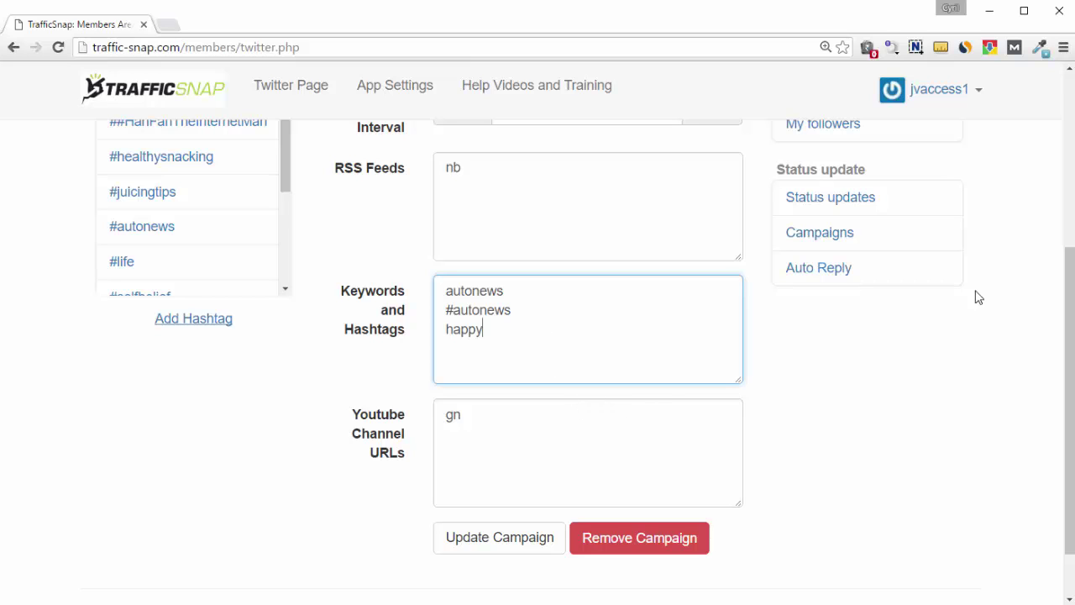
Step: Show the Auto Reply settings for ramshengale and check its account dropdown
left_click(865, 270)
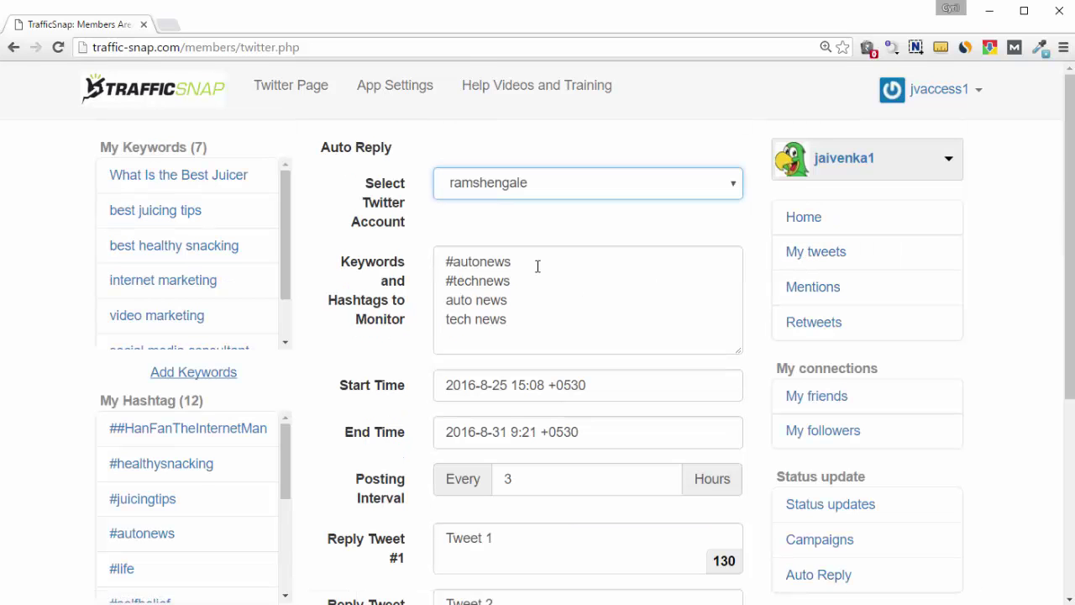
left_click(525, 198)
left_click(526, 199)
left_click(526, 198)
scroll(439, 302, "down", 1)
scroll(434, 312, "down", 1)
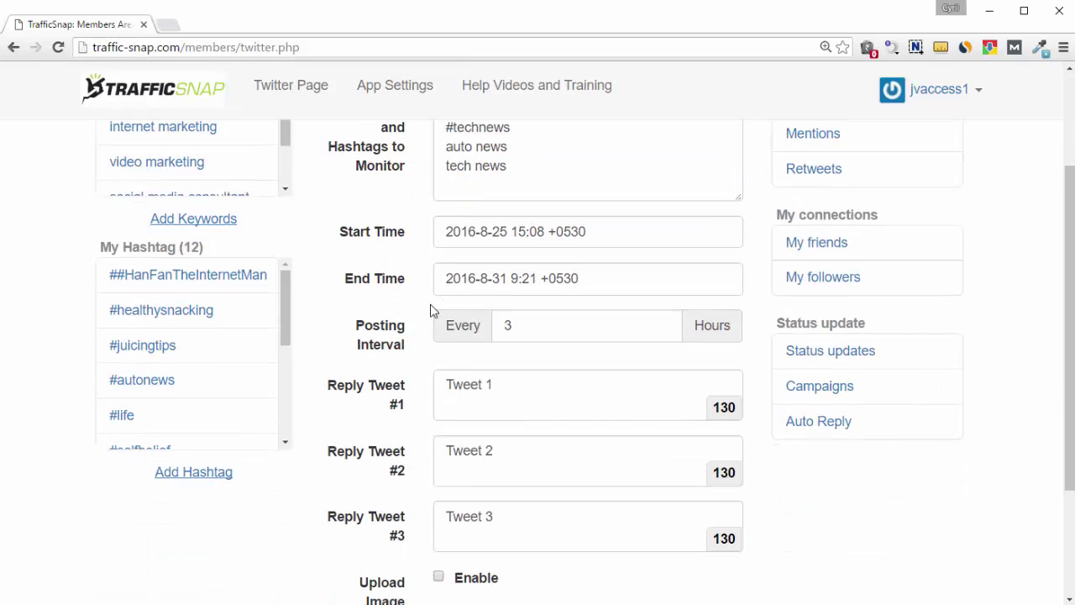
scroll(521, 252, "up", 2)
Step: Review the monitored keywords #autonews, #technews, auto news, tech news and 3-hour reply interval
left_click_drag(557, 336, 336, 228)
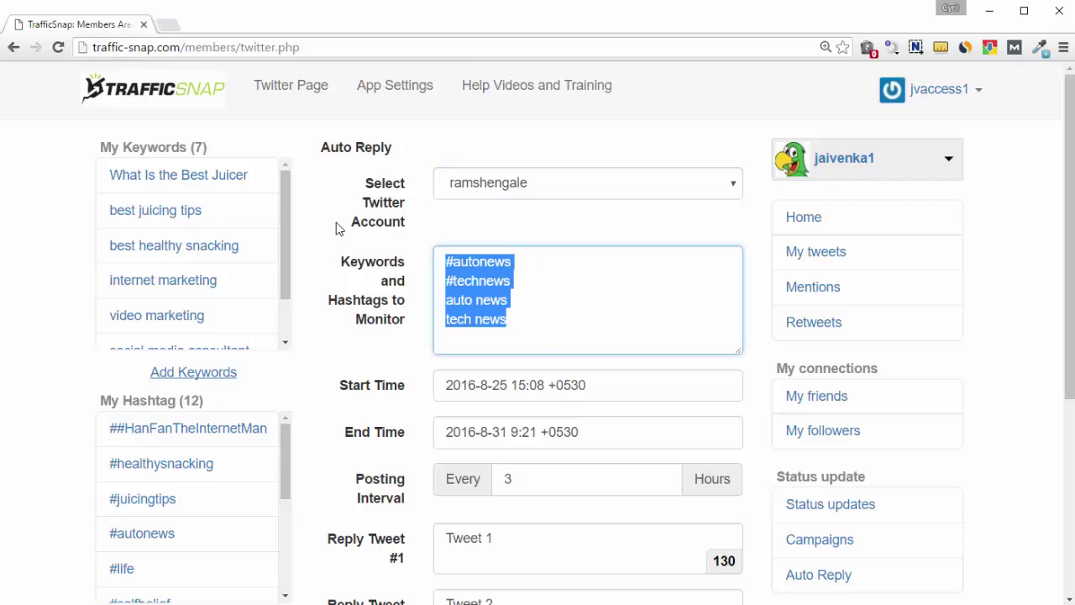
scroll(383, 351, "down", 2)
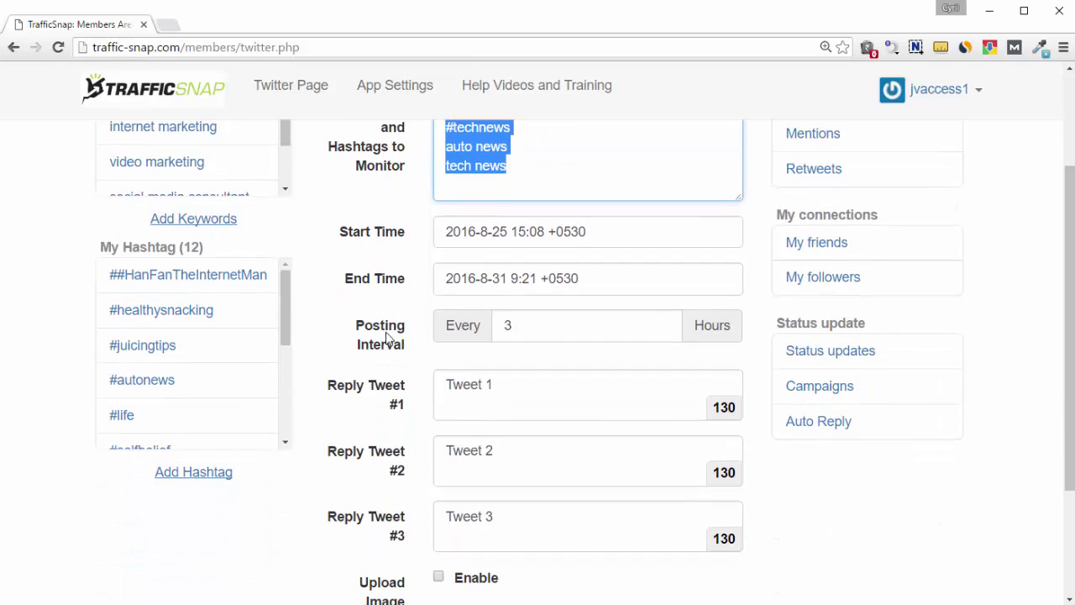
left_click(359, 298)
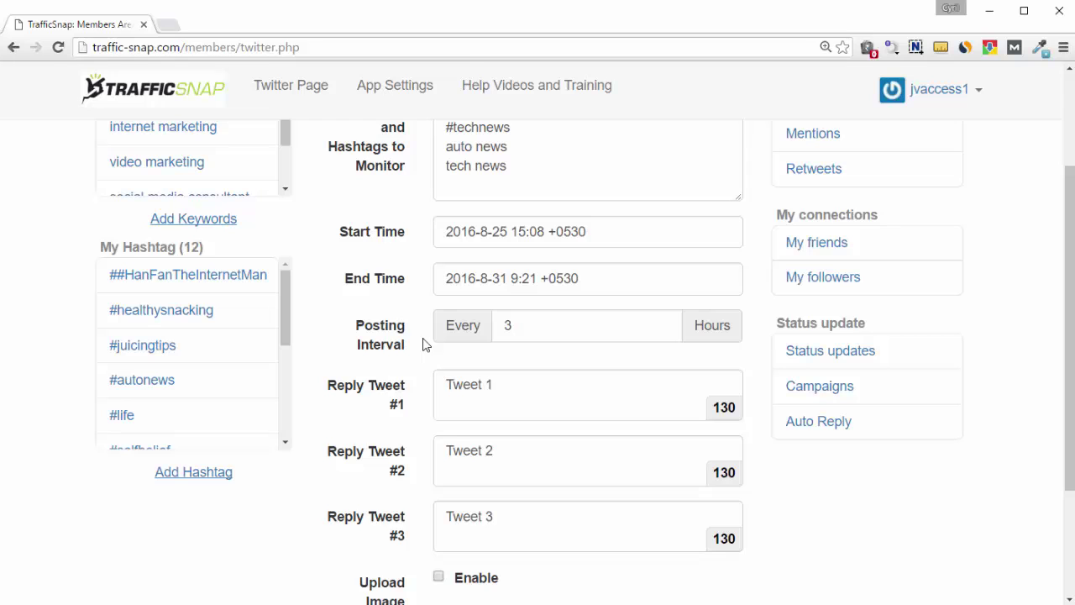
scroll(423, 344, "down", 1)
scroll(423, 344, "down", 1)
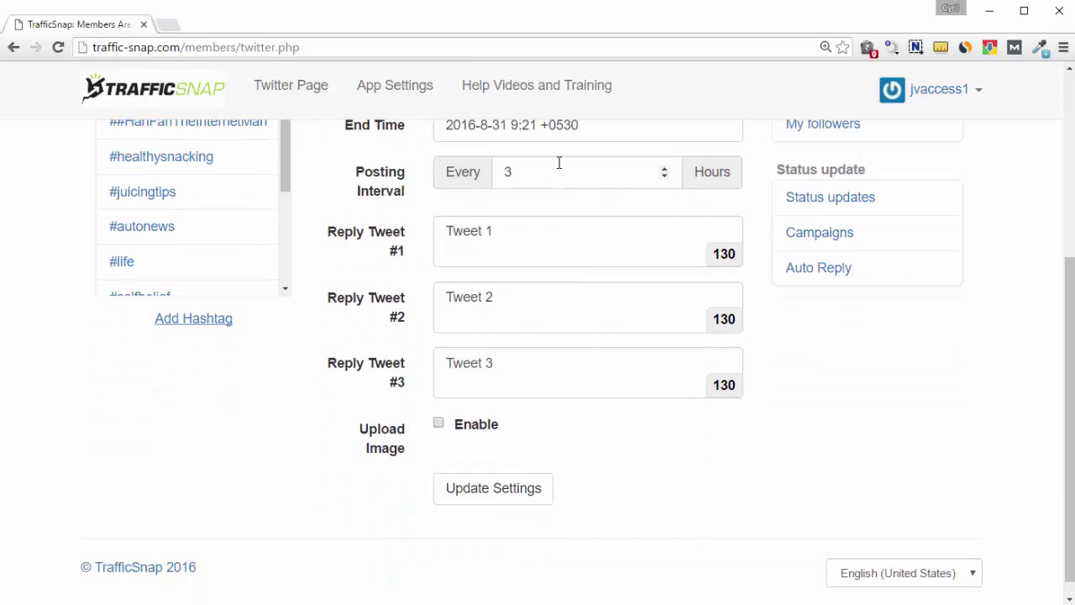
left_click_drag(559, 163, 463, 154)
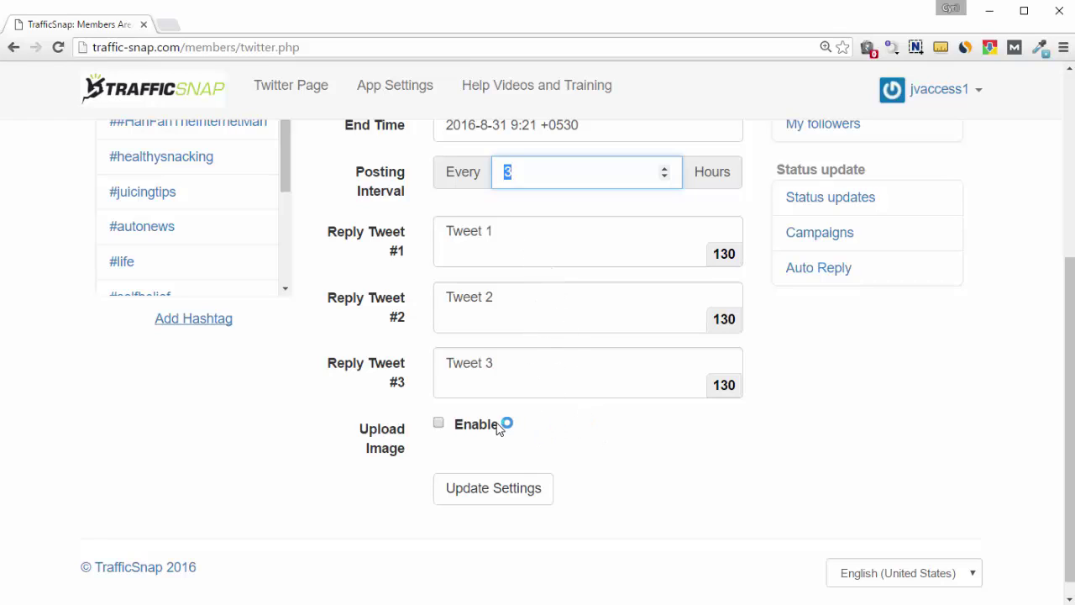
scroll(489, 428, "down", 1)
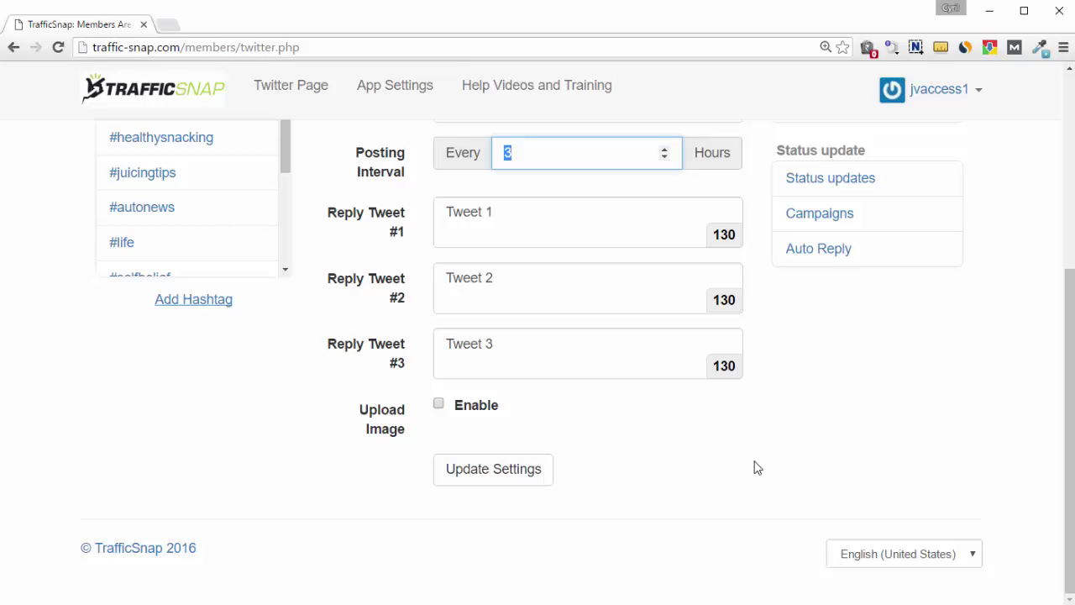
scroll(736, 393, "up", 1)
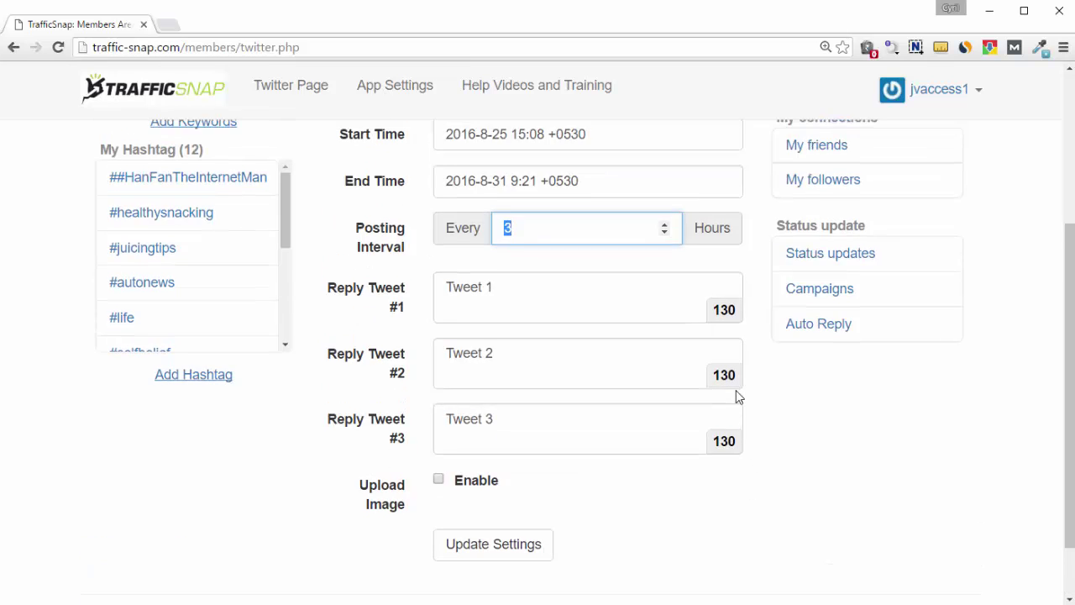
scroll(737, 390, "up", 2)
scroll(736, 392, "up", 1)
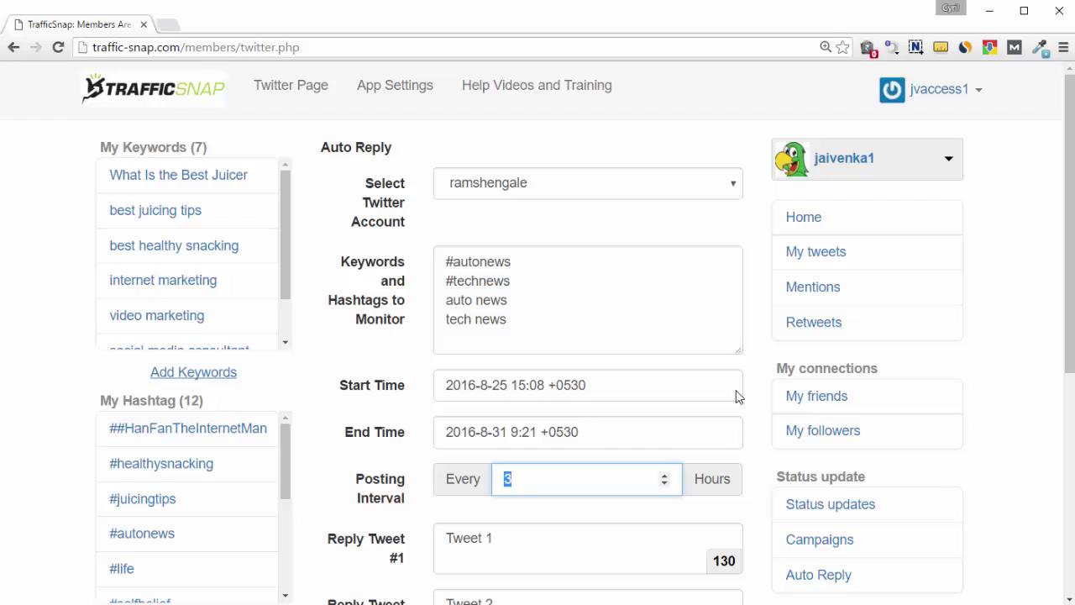